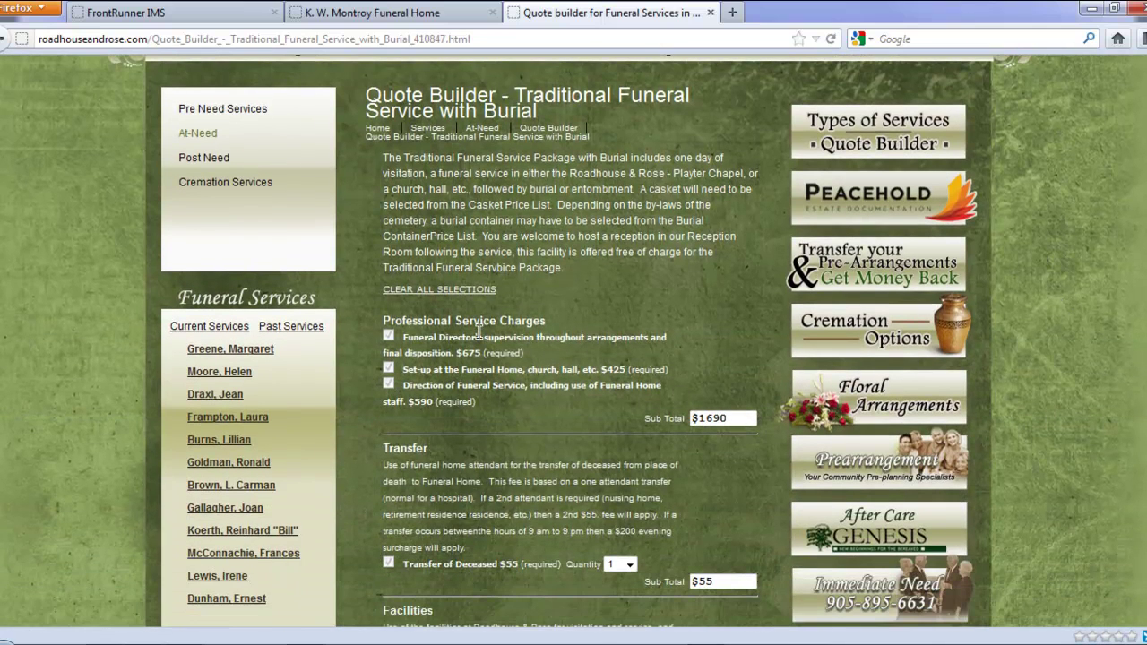
Examine the sections of the Traditional Funeral Service with Burial quote page, from professional service charges through newspaper notices to the total
{"action": "scroll", "coordinate": [479, 364], "scroll_direction": "down", "scroll_amount": 1}
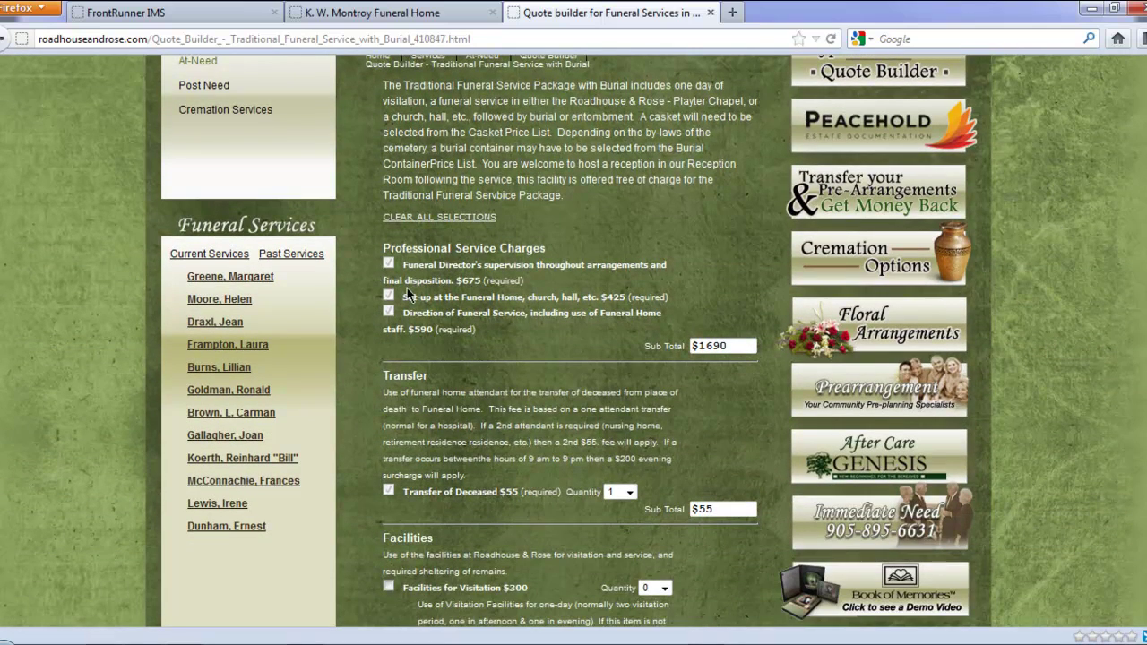
{"action": "scroll", "coordinate": [516, 359], "scroll_direction": "down", "scroll_amount": 2}
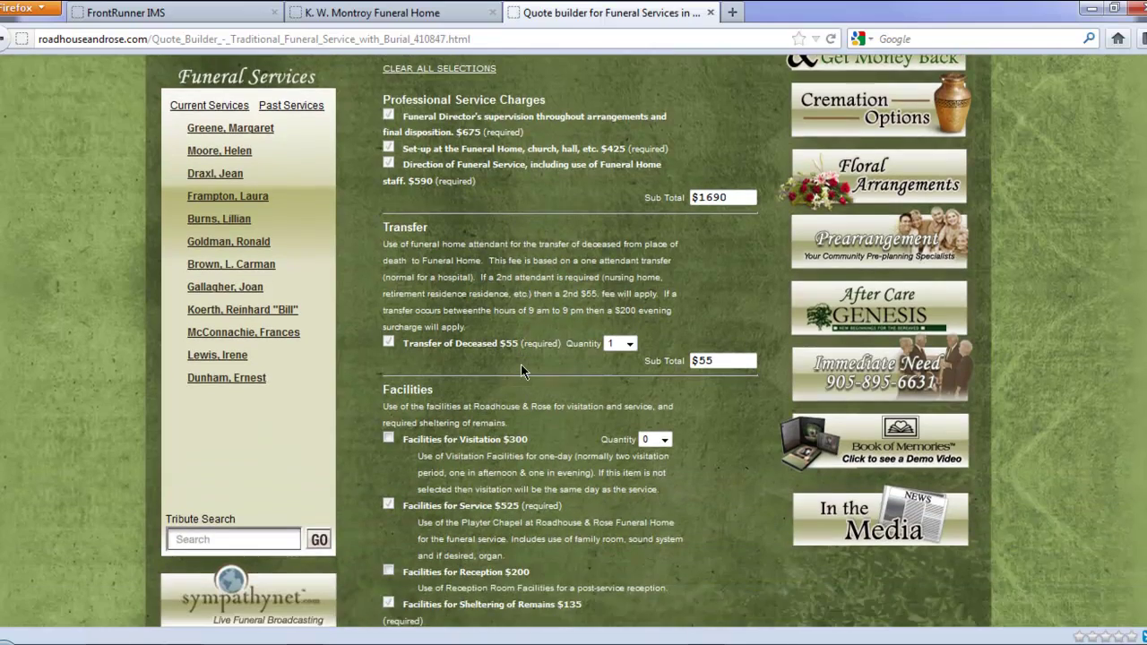
{"action": "scroll", "coordinate": [524, 371], "scroll_direction": "down", "scroll_amount": 1}
{"action": "scroll", "coordinate": [538, 356], "scroll_direction": "down", "scroll_amount": 1}
{"action": "scroll", "coordinate": [554, 360], "scroll_direction": "down", "scroll_amount": 6}
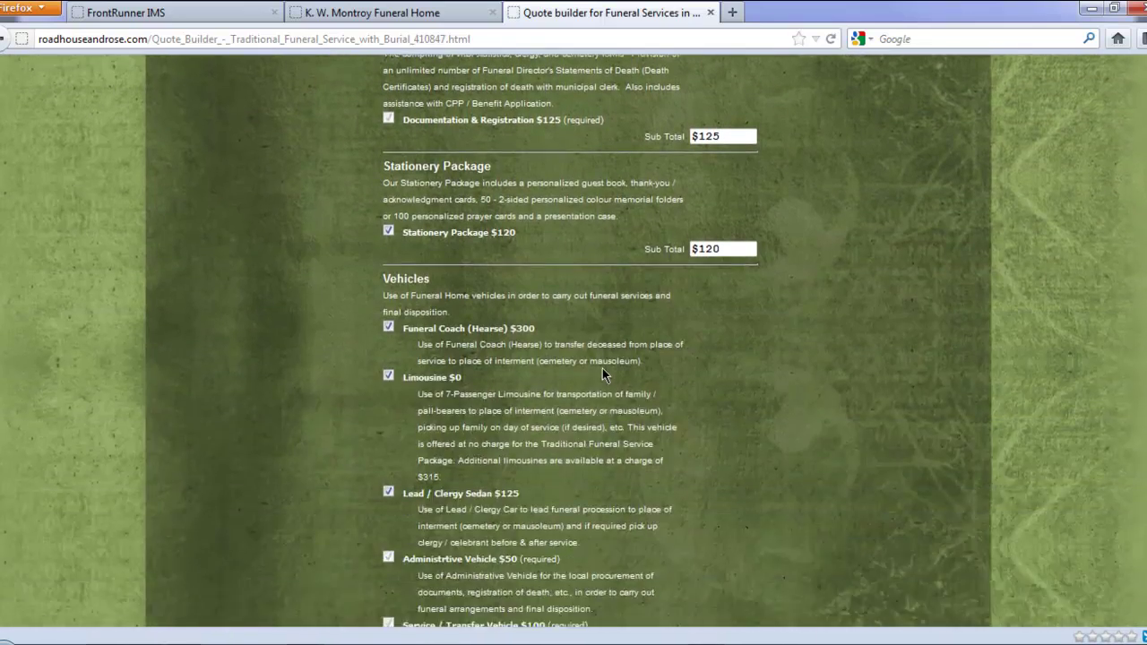
{"action": "scroll", "coordinate": [602, 369], "scroll_direction": "down", "scroll_amount": 3}
{"action": "scroll", "coordinate": [604, 374], "scroll_direction": "down", "scroll_amount": 4}
{"action": "scroll", "coordinate": [604, 361], "scroll_direction": "down", "scroll_amount": 2}
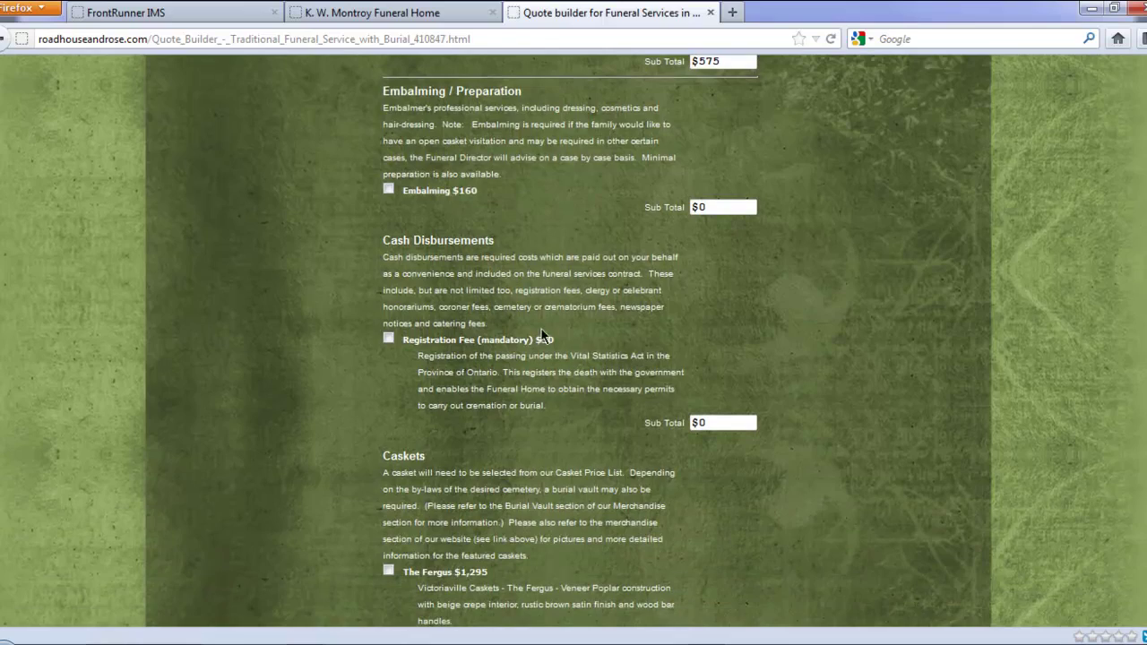
{"action": "scroll", "coordinate": [537, 334], "scroll_direction": "down", "scroll_amount": 8}
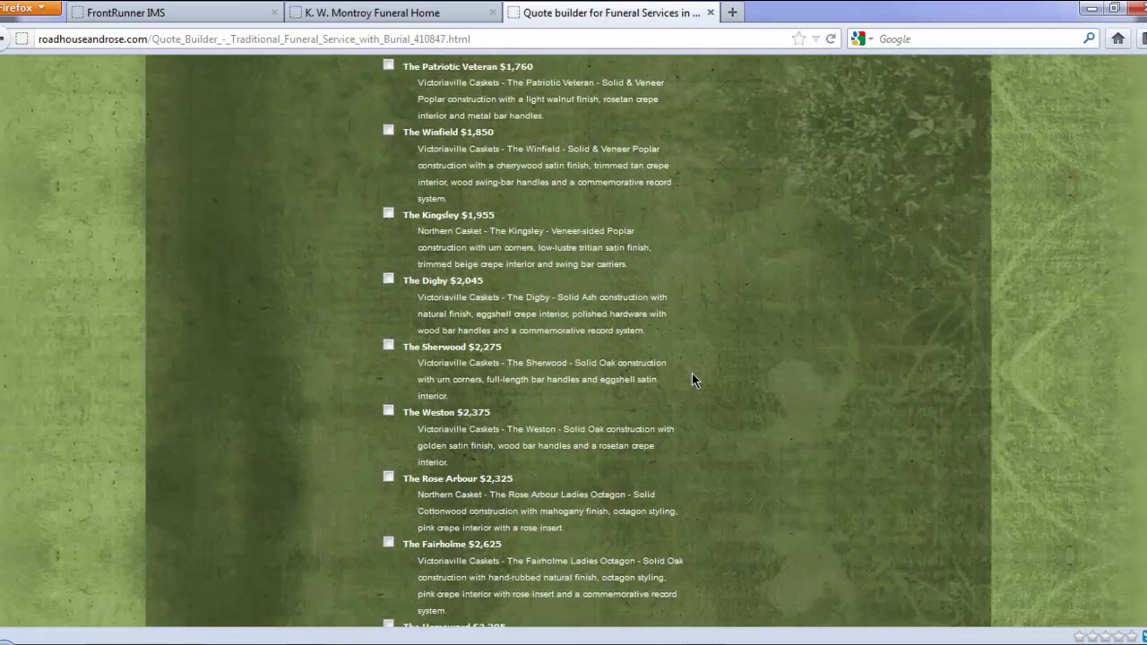
{"action": "scroll", "coordinate": [692, 373], "scroll_direction": "down", "scroll_amount": 7}
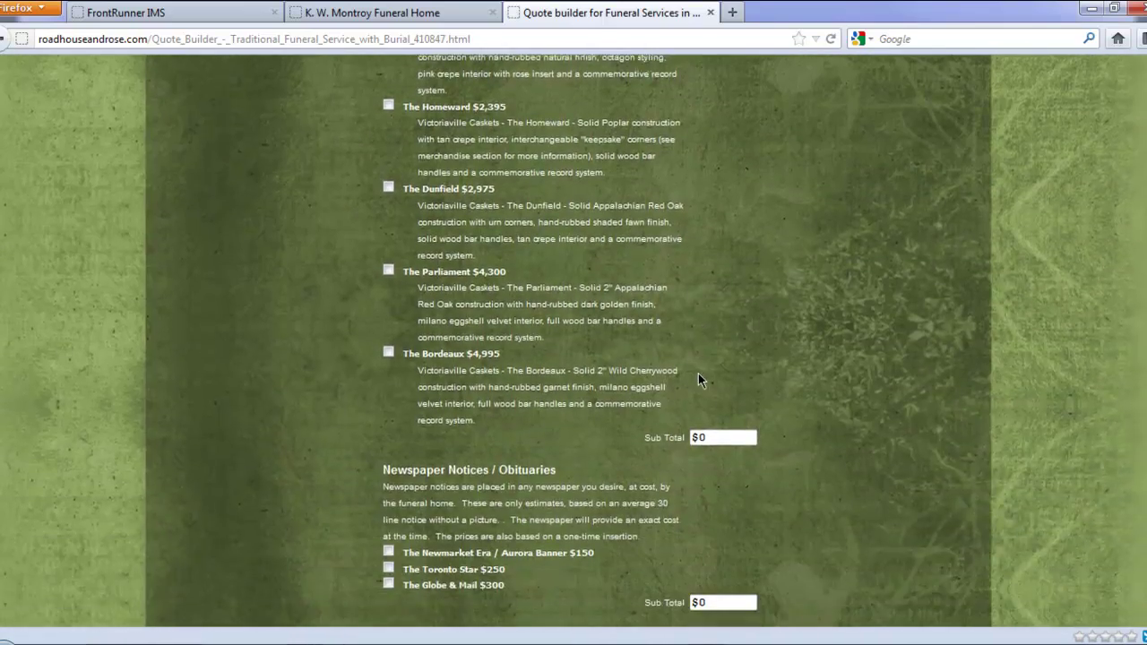
{"action": "scroll", "coordinate": [734, 381], "scroll_direction": "down", "scroll_amount": 3}
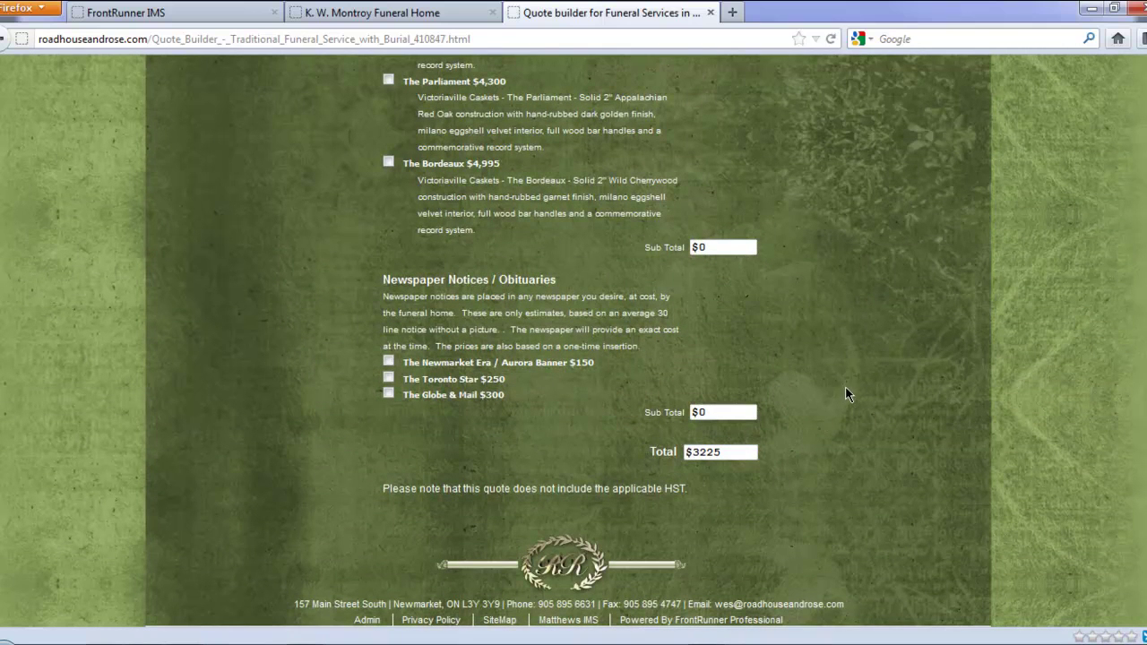
Add The Bordeaux casket and the Newmarket Era / Aurora Banner, Toronto Star and Globe & Mail notices to the quote
{"action": "left_click", "coordinate": [388, 164]}
{"action": "left_click", "coordinate": [389, 362]}
{"action": "left_click", "coordinate": [389, 379]}
{"action": "left_click", "coordinate": [389, 394]}
{"action": "scroll", "coordinate": [798, 463], "scroll_direction": "up", "scroll_amount": 5}
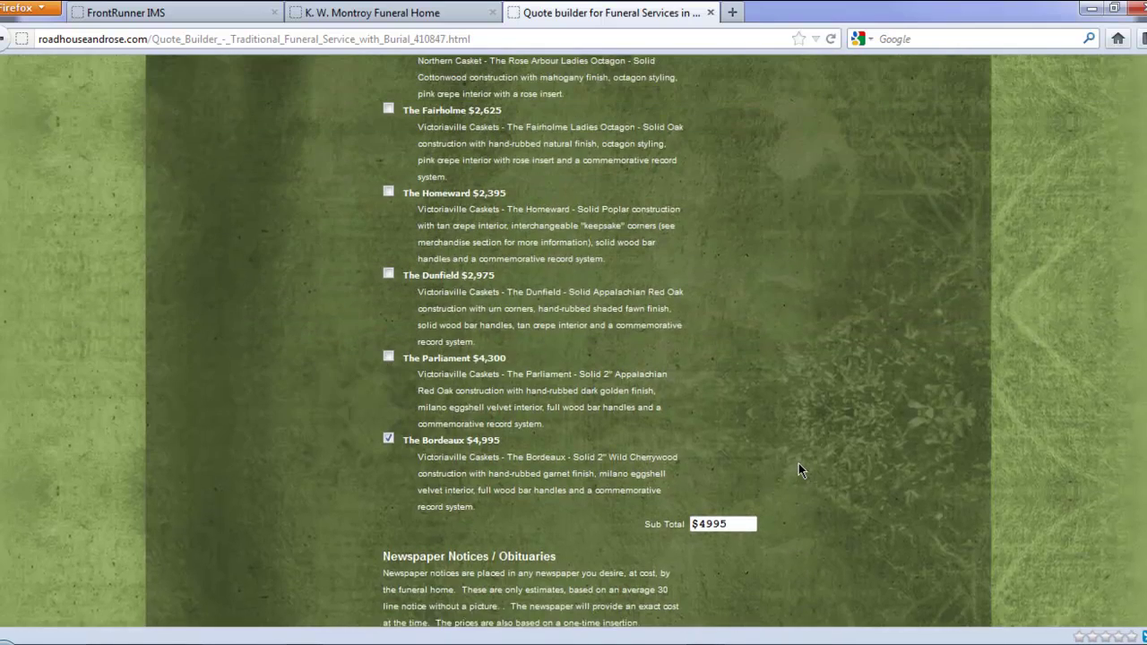
{"action": "scroll", "coordinate": [798, 463], "scroll_direction": "up", "scroll_amount": 15}
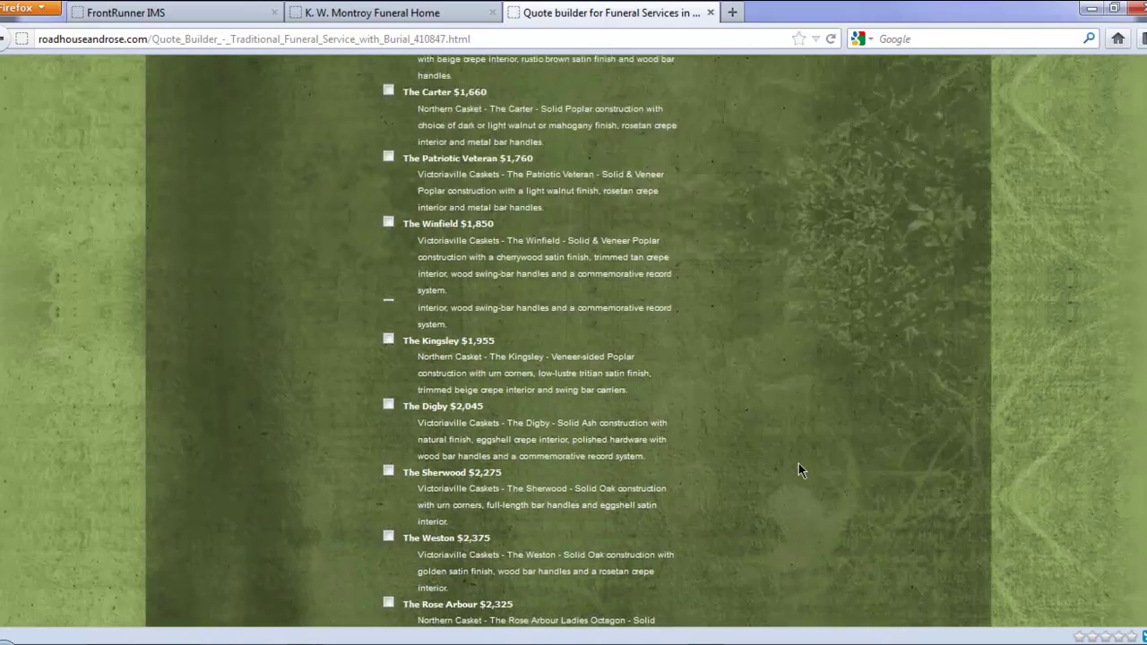
{"action": "scroll", "coordinate": [799, 463], "scroll_direction": "up", "scroll_amount": 10}
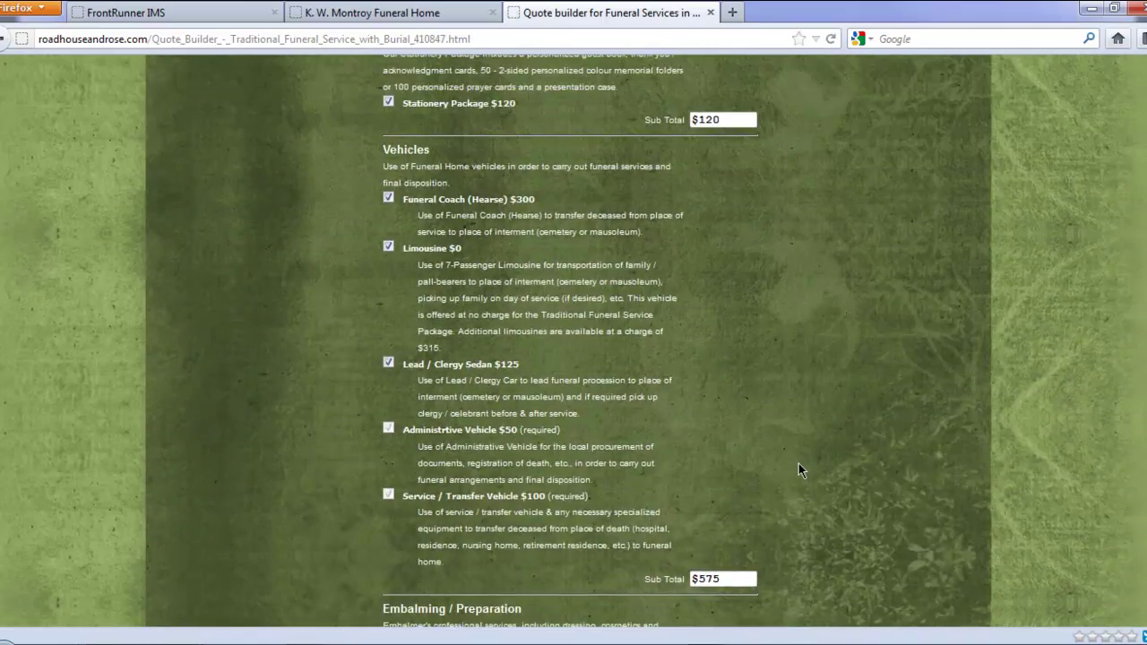
{"action": "scroll", "coordinate": [798, 463], "scroll_direction": "up", "scroll_amount": 10}
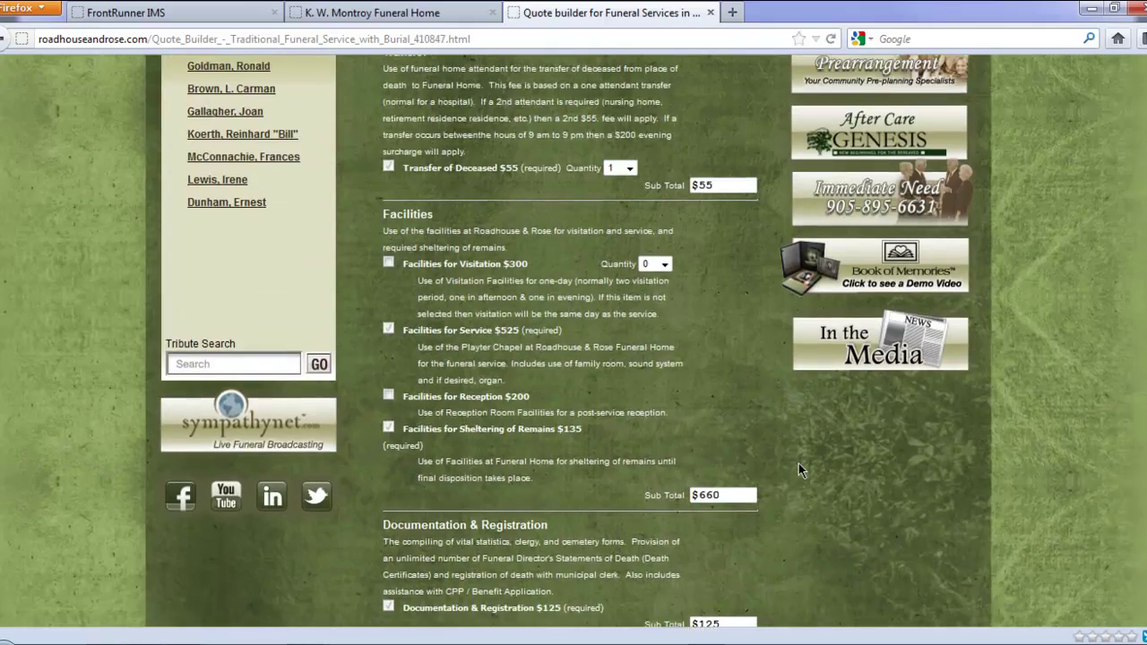
{"action": "scroll", "coordinate": [798, 470], "scroll_direction": "up", "scroll_amount": 2}
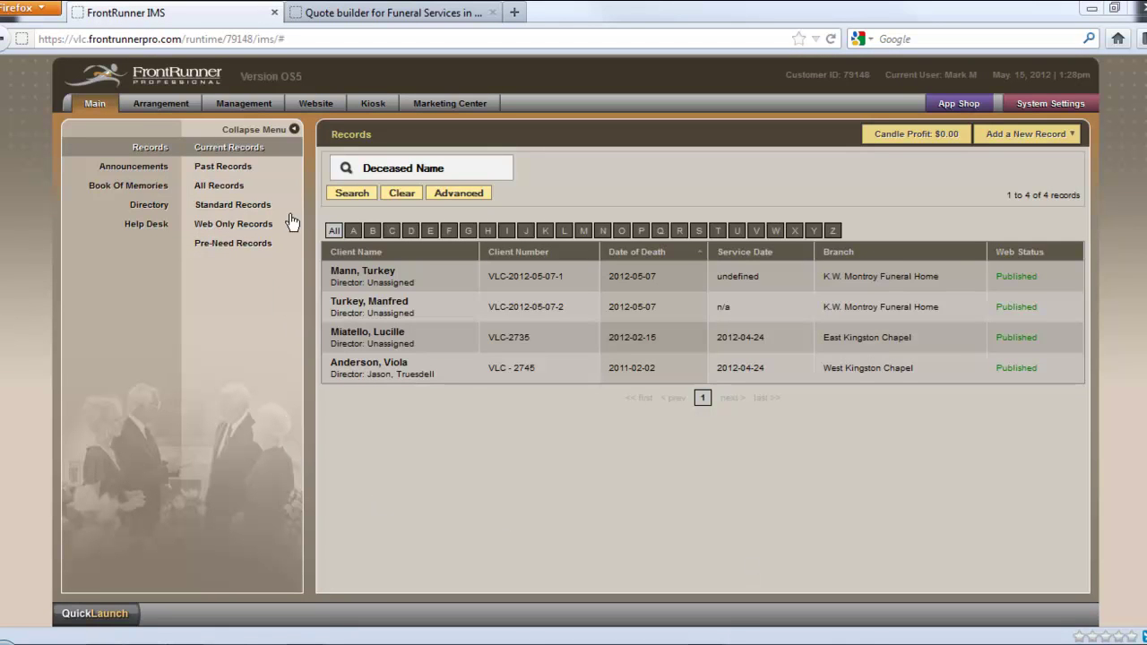
Locate the Quote Builder page in the K.W. Montroy site map under The Montroy Difference, Funeral Merchandise
{"action": "left_click", "coordinate": [321, 110]}
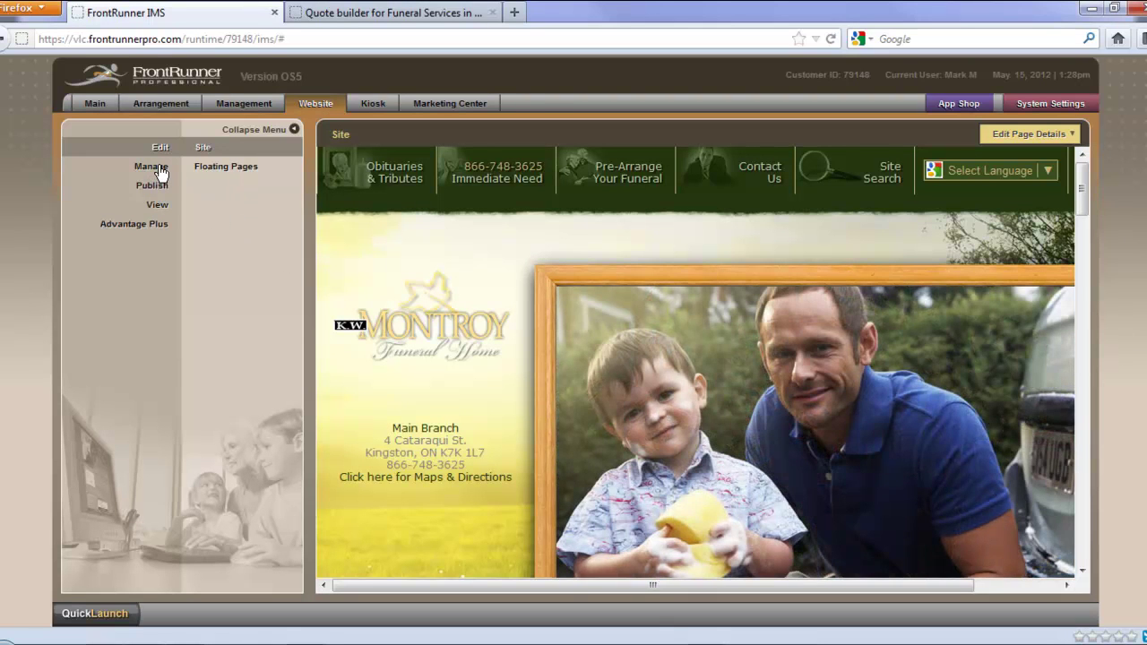
{"action": "left_click", "coordinate": [152, 167]}
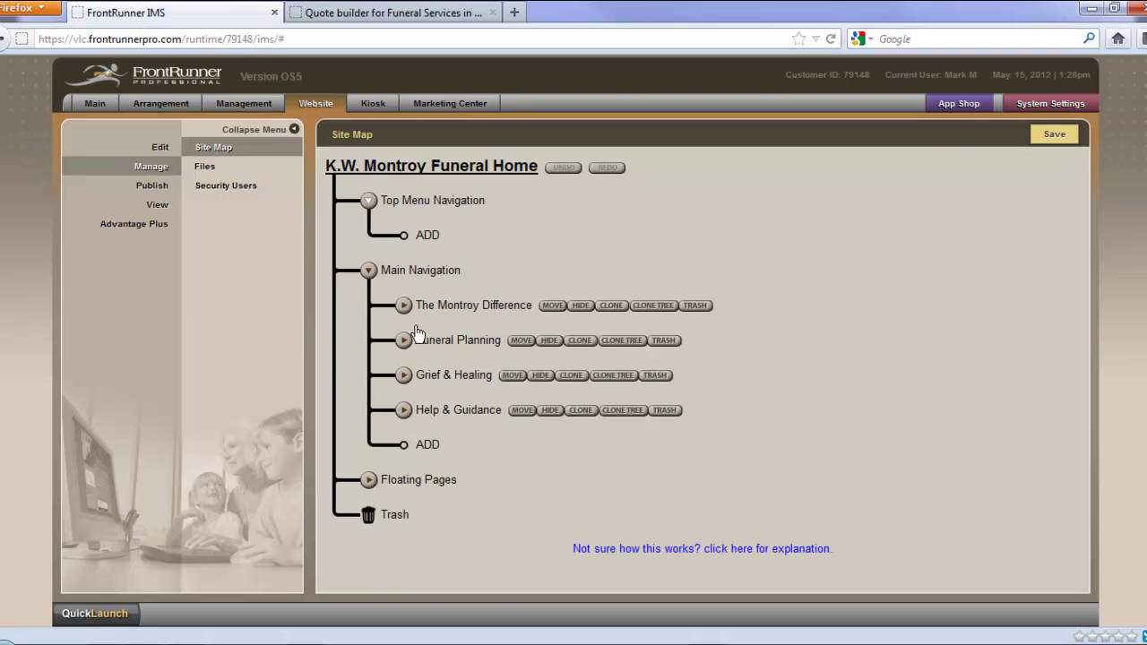
{"action": "left_click", "coordinate": [403, 305]}
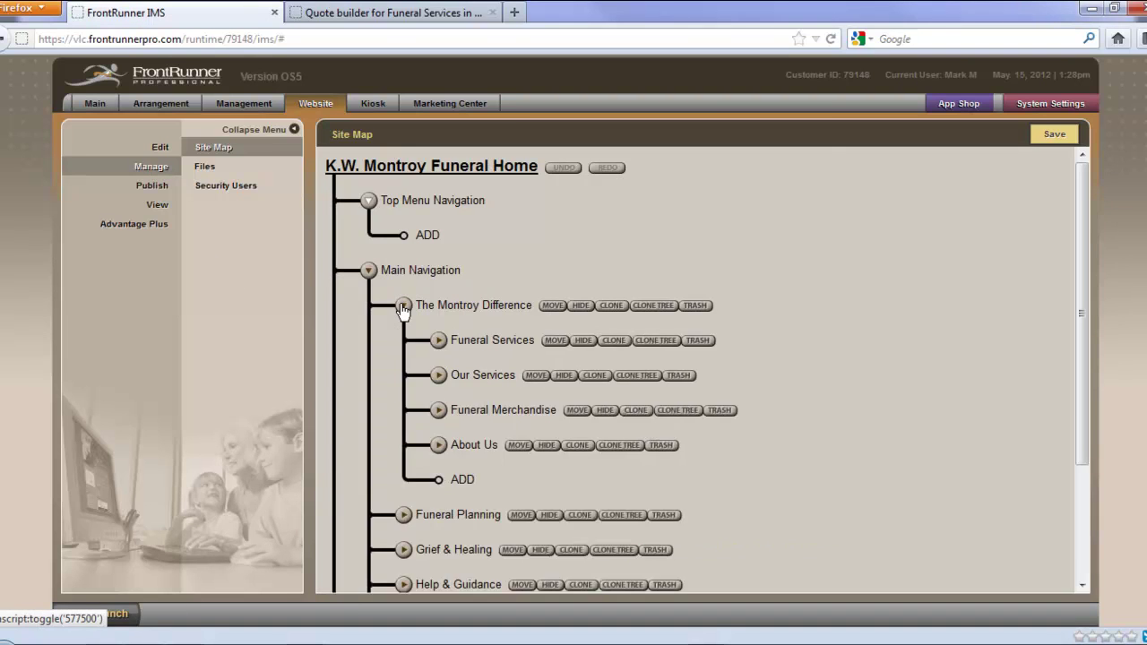
{"action": "left_click", "coordinate": [439, 411]}
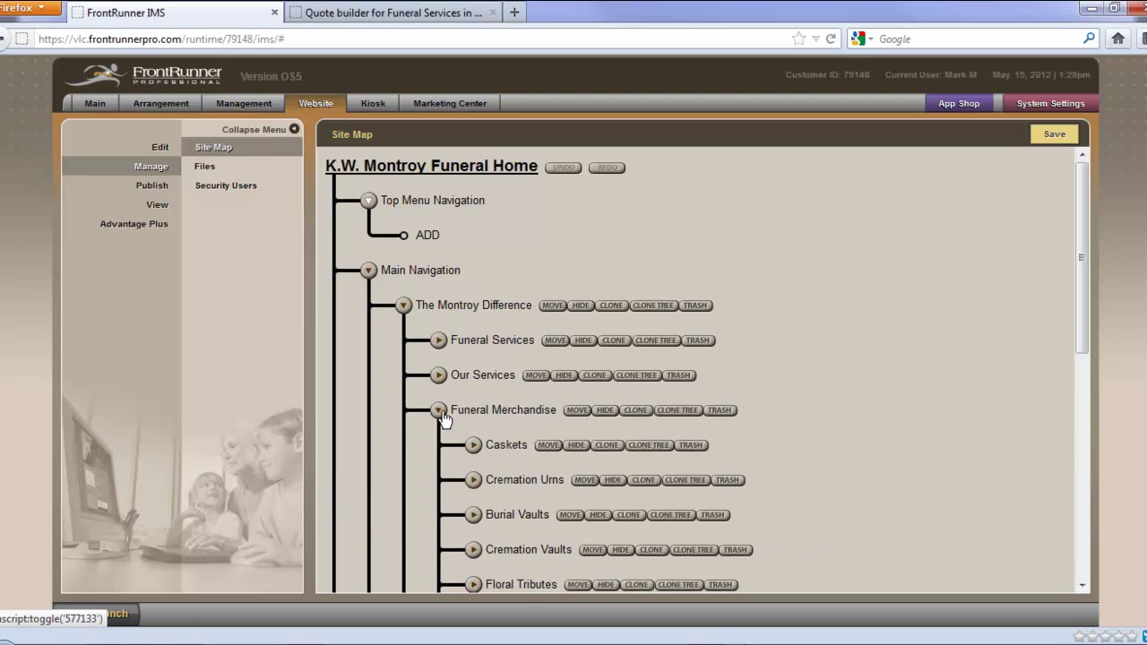
{"action": "scroll", "coordinate": [819, 473], "scroll_direction": "down", "scroll_amount": 3}
{"action": "scroll", "coordinate": [819, 470], "scroll_direction": "down", "scroll_amount": 1}
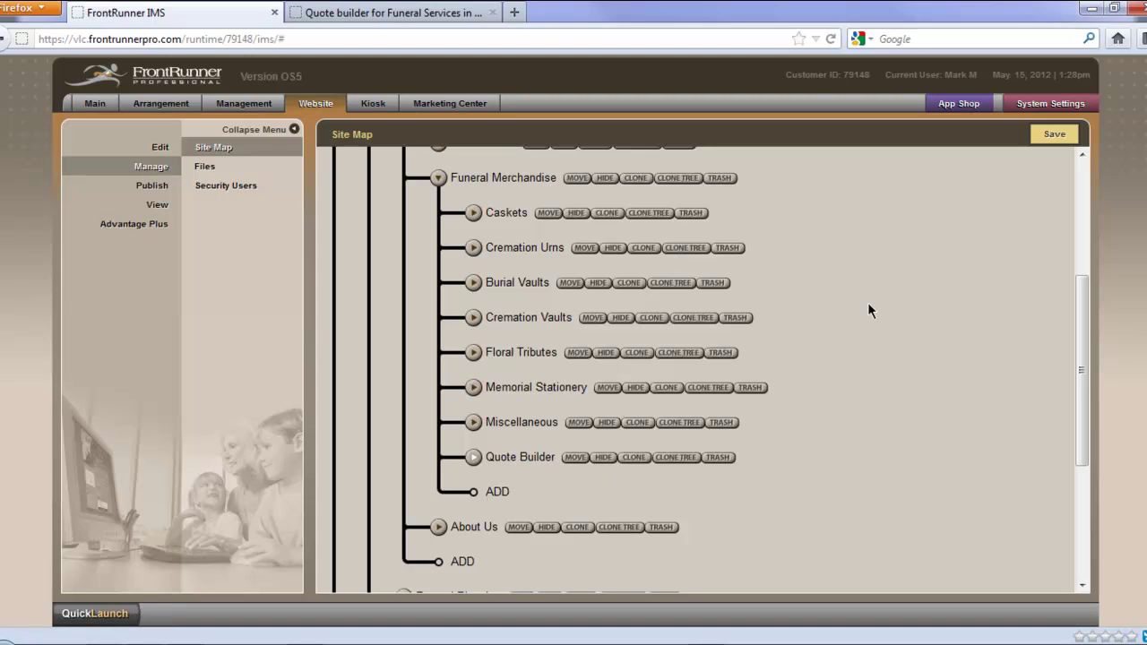
Switch to editing the website with the side menu collapsed and open the Quote Builder page under Funeral Merchandise
{"action": "left_click", "coordinate": [158, 148]}
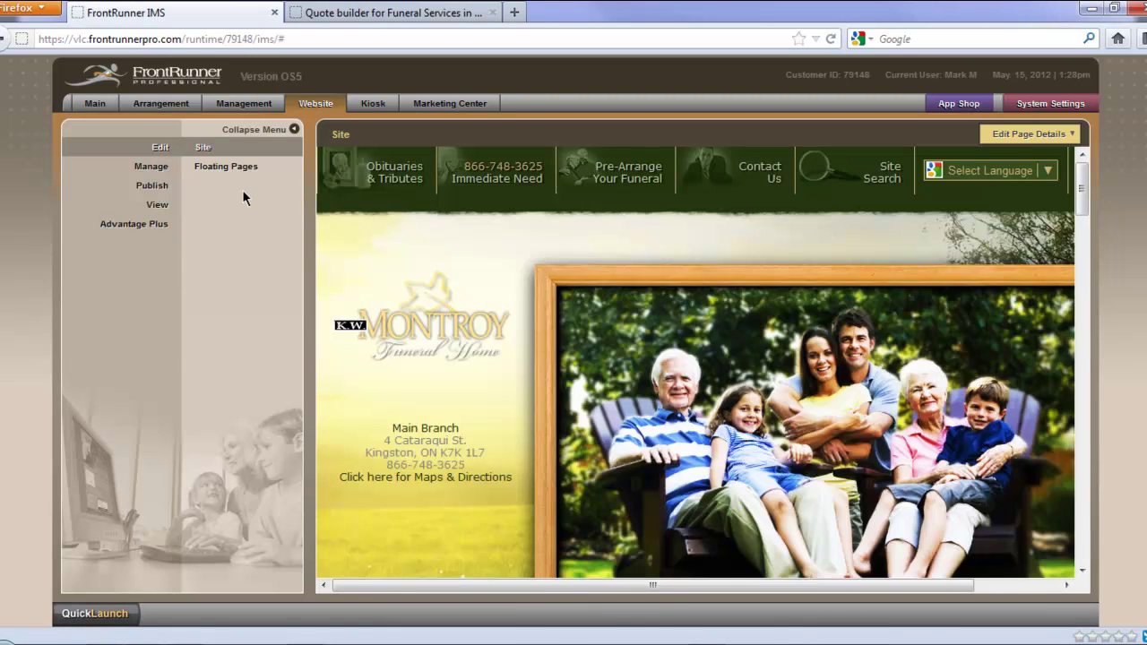
{"action": "left_click", "coordinate": [294, 129]}
{"action": "mouse_move", "coordinate": [157, 174]}
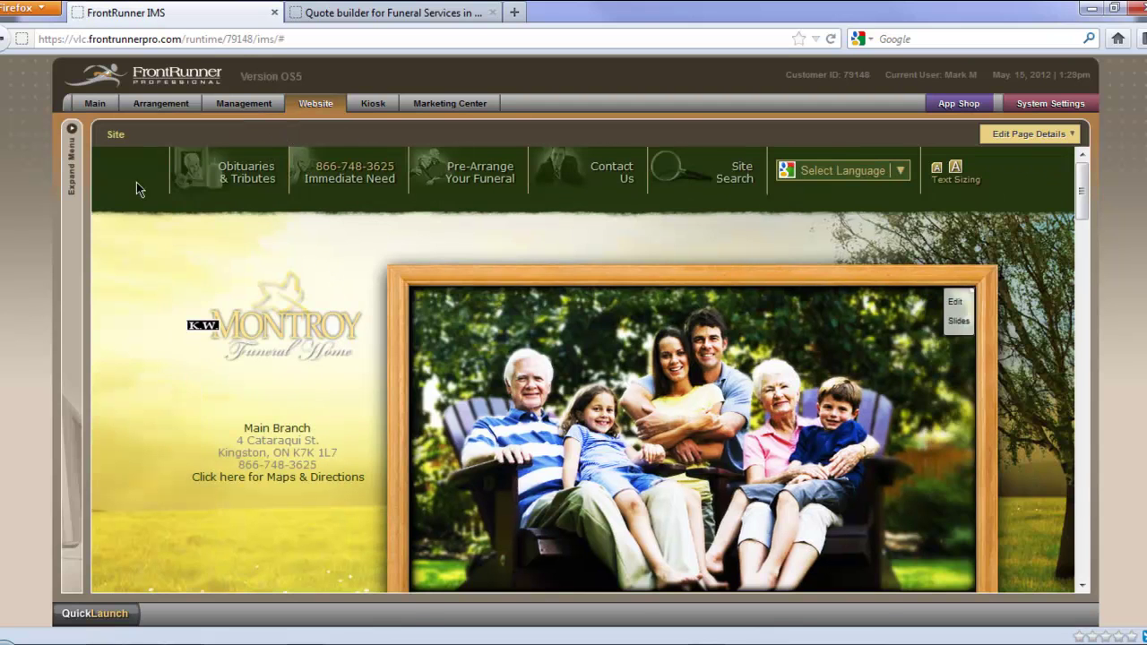
{"action": "scroll", "coordinate": [154, 391], "scroll_direction": "down", "scroll_amount": 5}
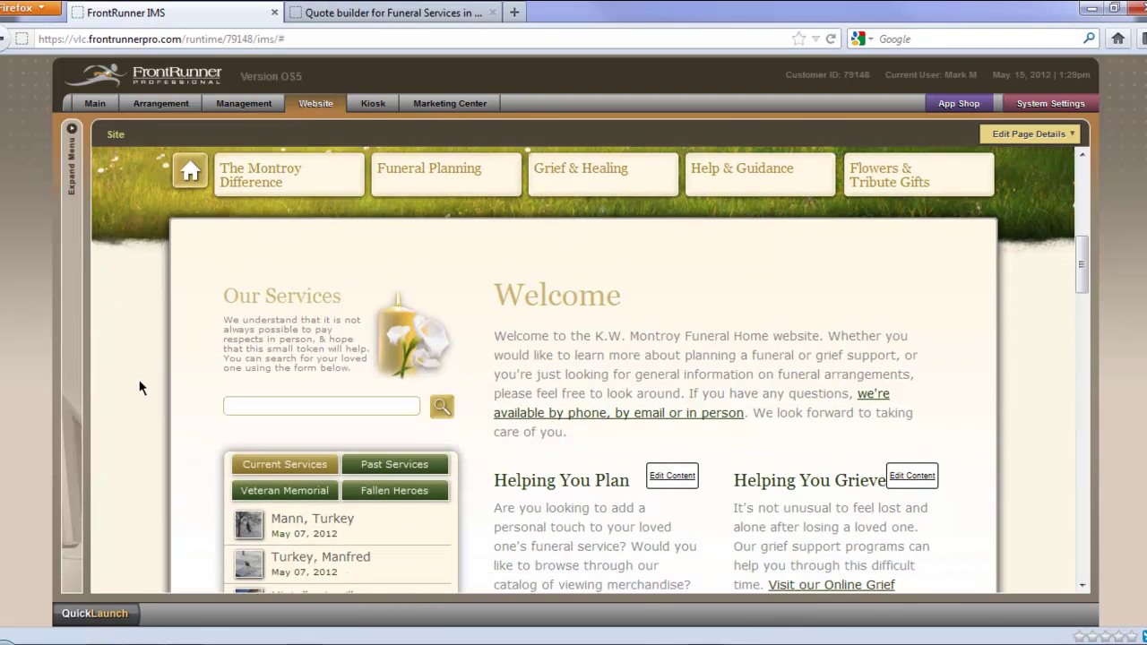
{"action": "mouse_move", "coordinate": [247, 183]}
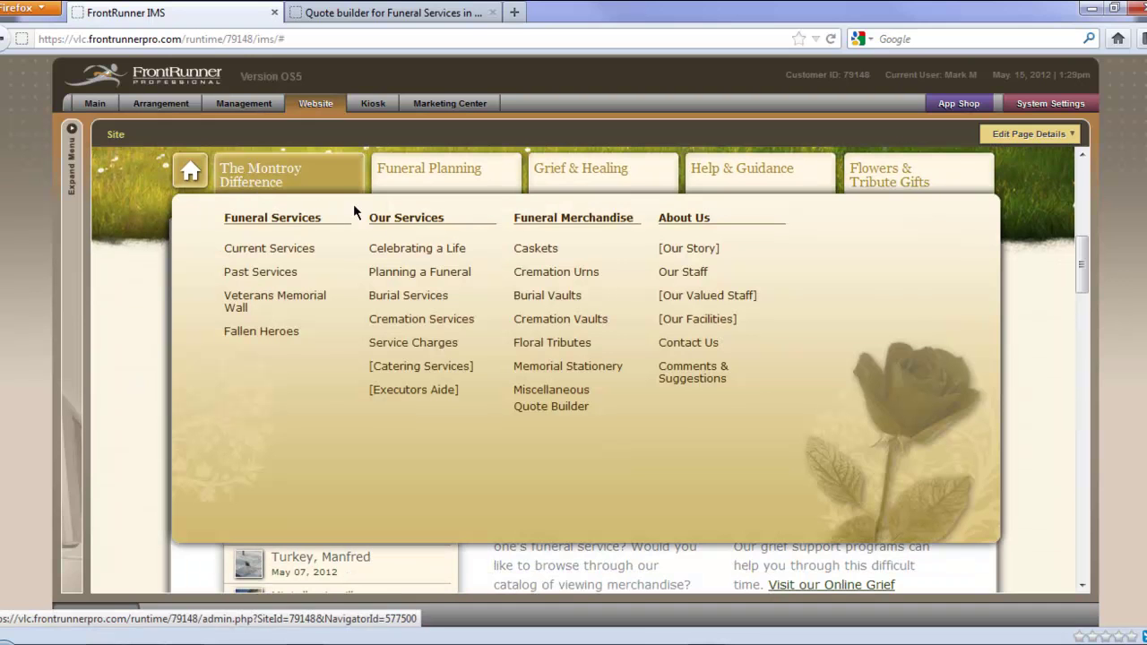
{"action": "left_click", "coordinate": [541, 408]}
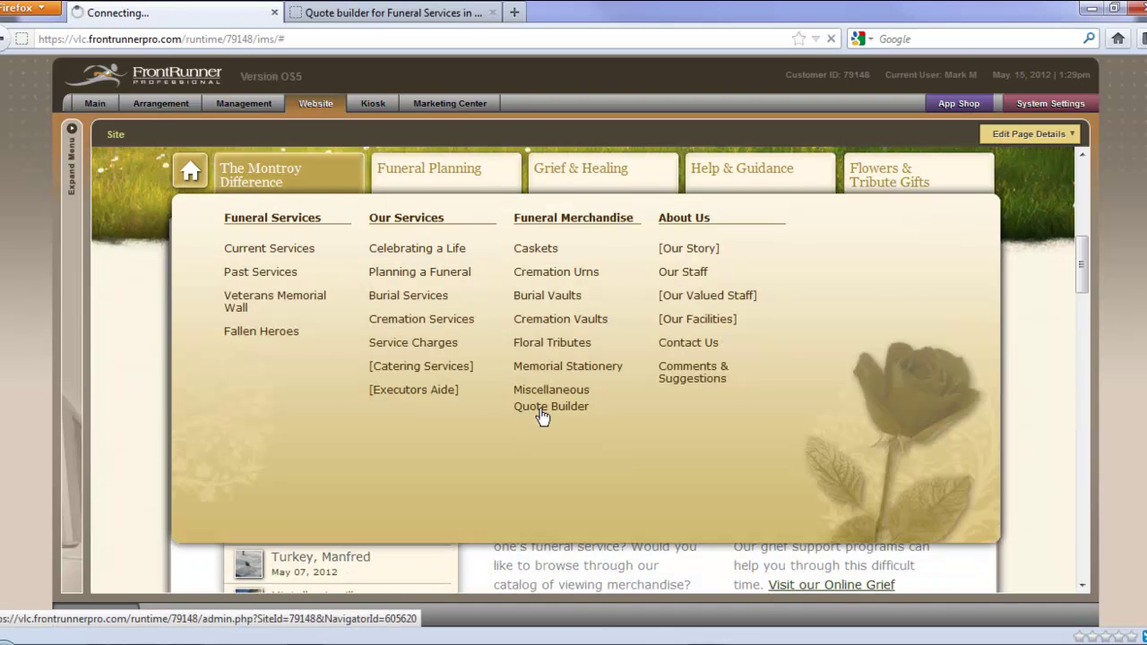
{"action": "scroll", "coordinate": [559, 480], "scroll_direction": "down", "scroll_amount": 3}
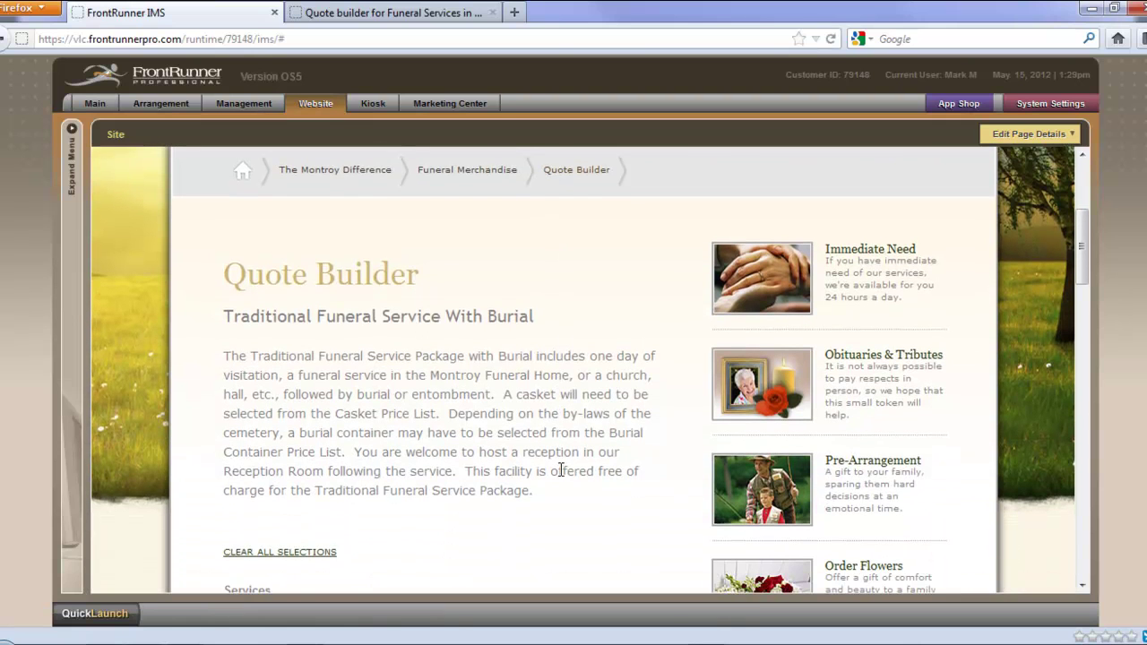
{"action": "scroll", "coordinate": [550, 457], "scroll_direction": "down", "scroll_amount": 1}
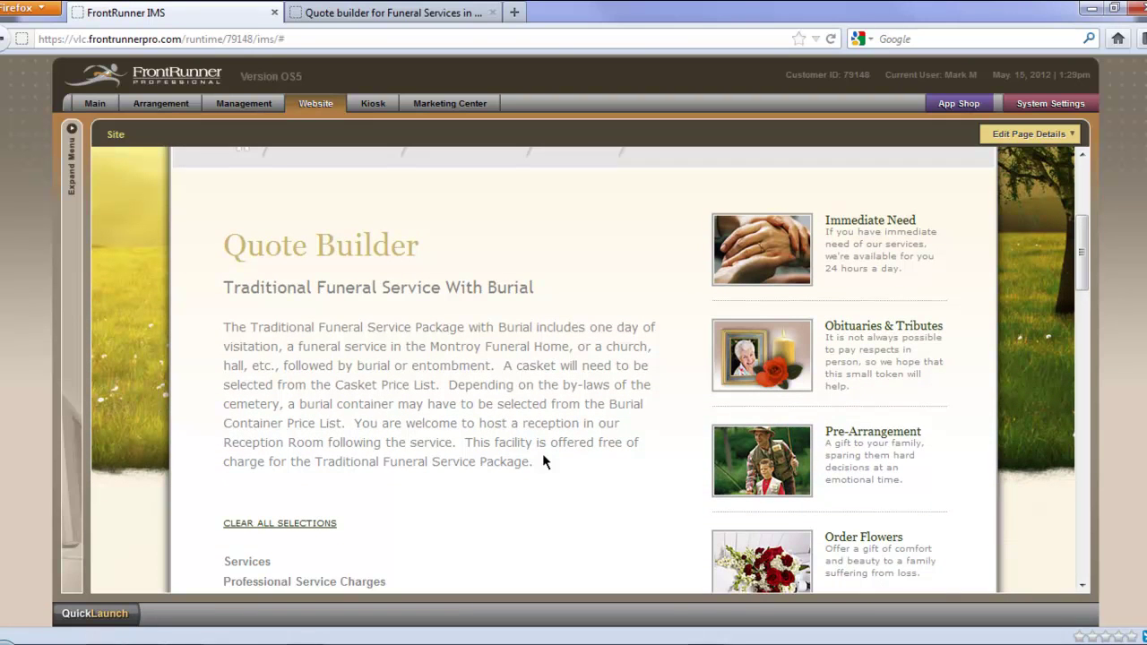
{"action": "scroll", "coordinate": [542, 454], "scroll_direction": "down", "scroll_amount": 1}
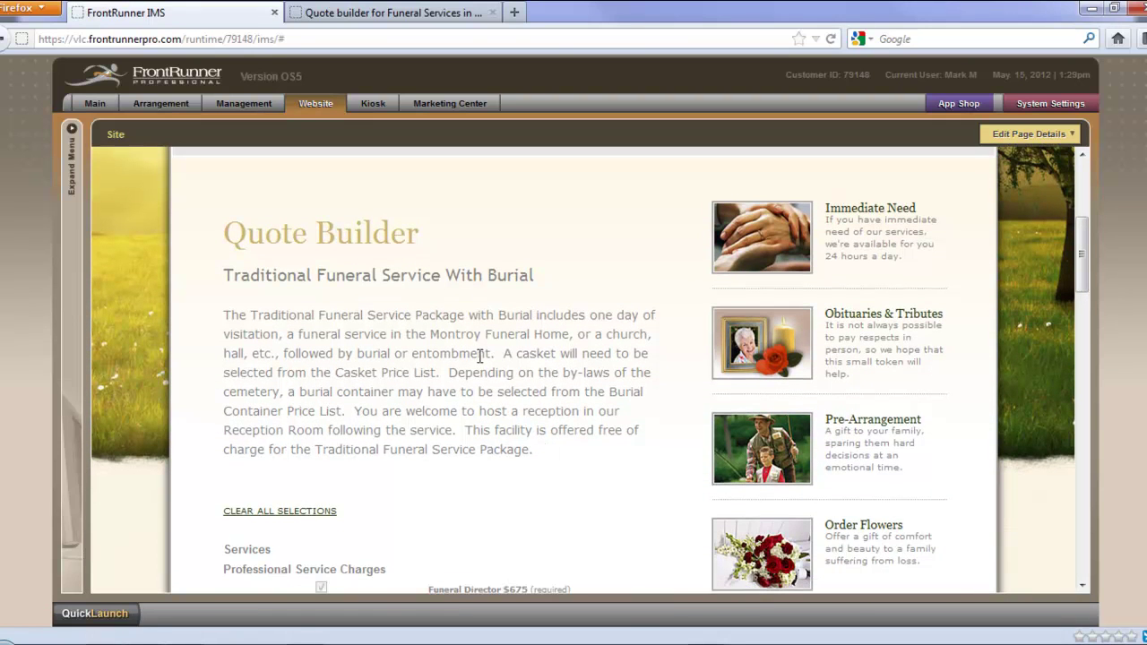
Check which page action is assigned in the Quote Builder page's details, and close the details without saving
{"action": "left_click", "coordinate": [1011, 136]}
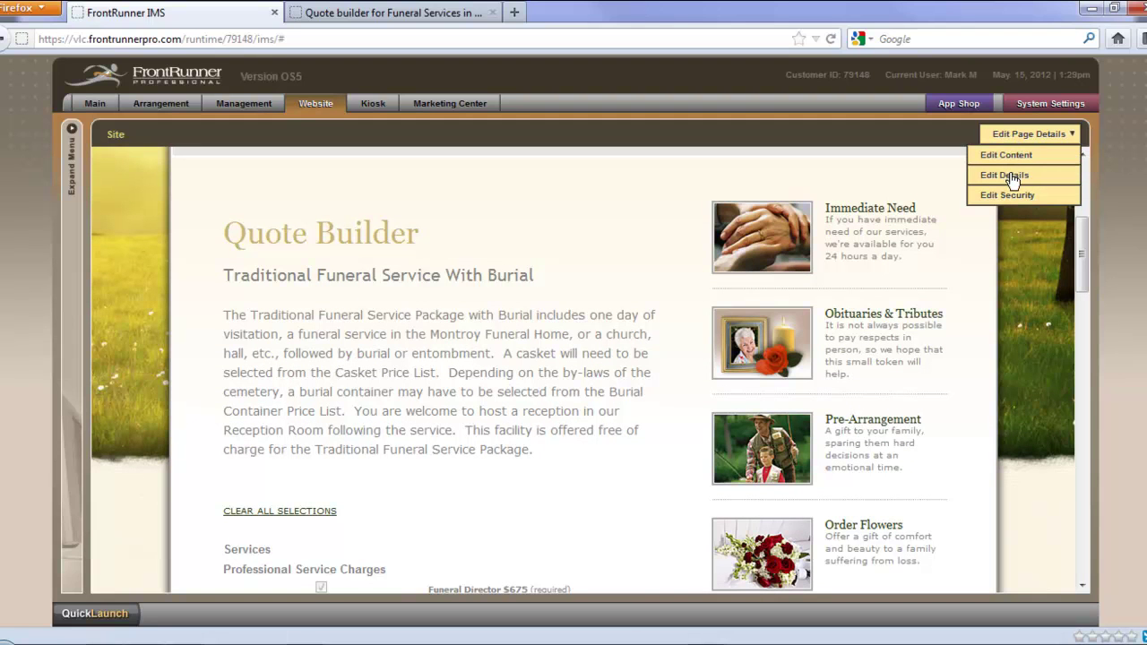
{"action": "left_click", "coordinate": [1009, 176]}
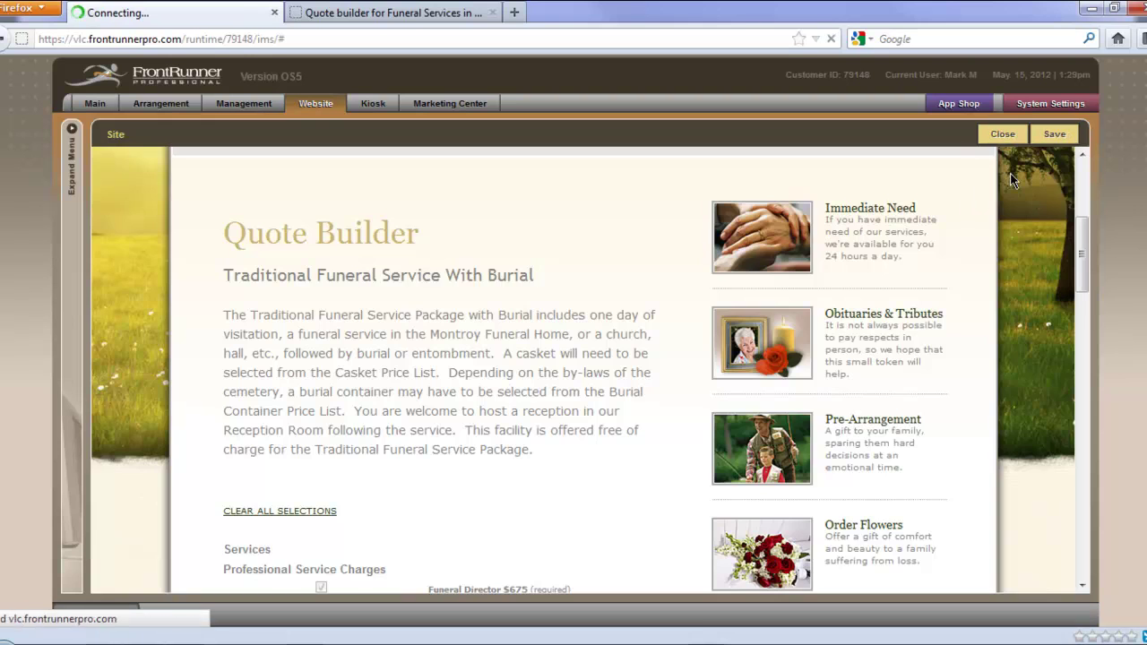
{"action": "scroll", "coordinate": [952, 233], "scroll_direction": "down", "scroll_amount": 5}
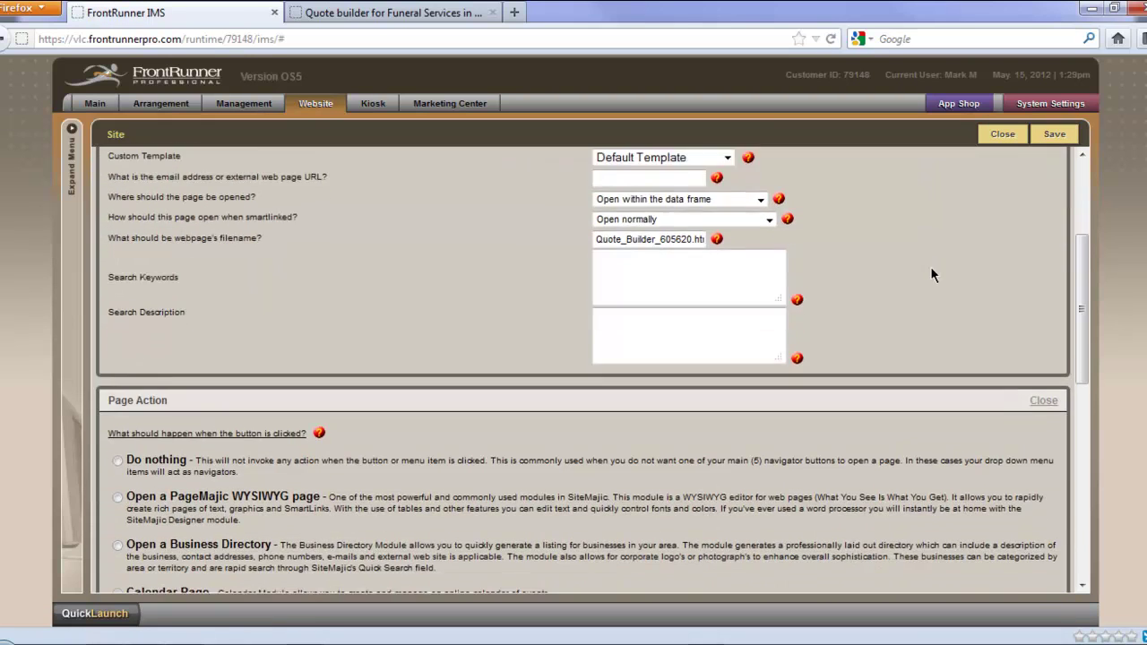
{"action": "scroll", "coordinate": [907, 320], "scroll_direction": "down", "scroll_amount": 7}
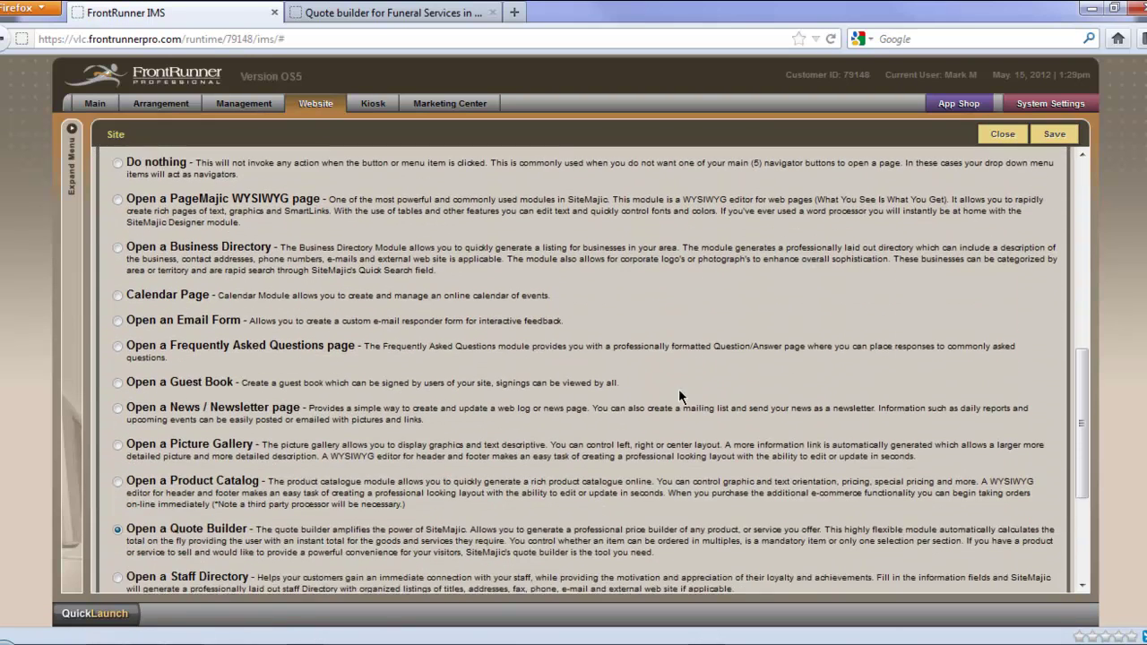
{"action": "scroll", "coordinate": [645, 385], "scroll_direction": "down", "scroll_amount": 1}
{"action": "scroll", "coordinate": [490, 381], "scroll_direction": "down", "scroll_amount": 1}
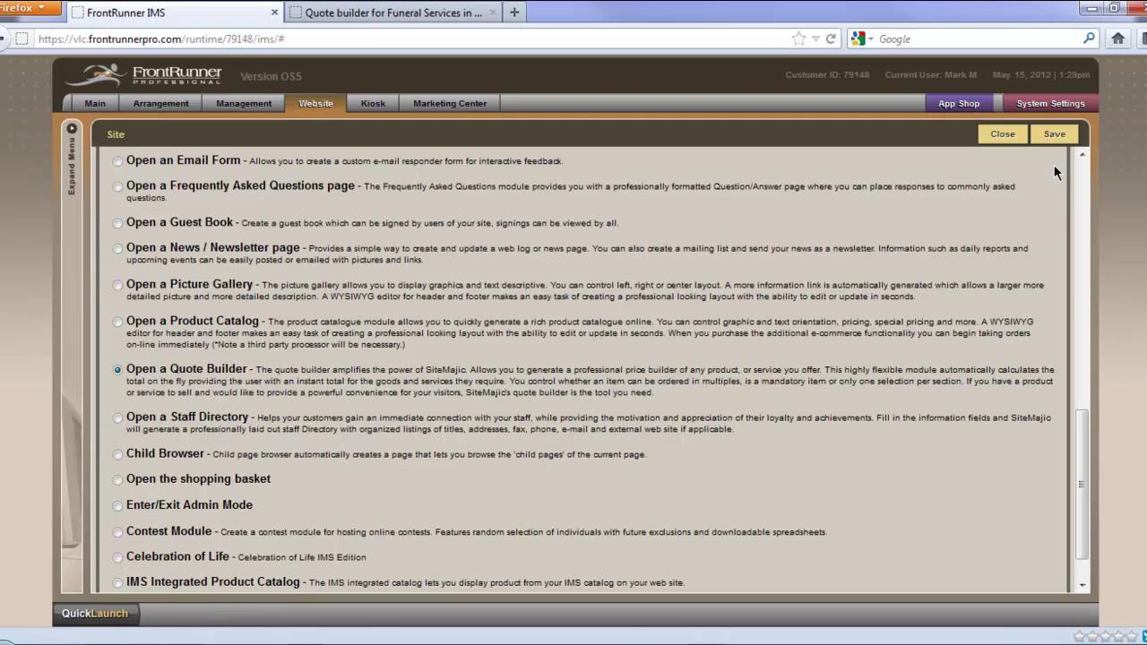
{"action": "left_click", "coordinate": [1004, 134]}
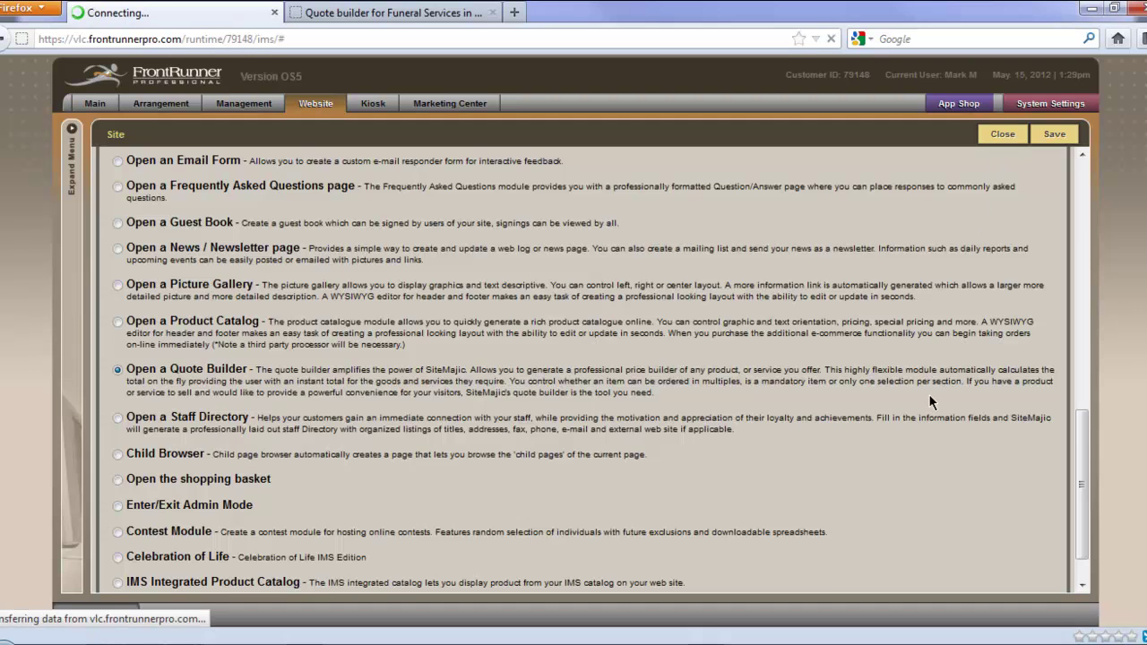
Open the content of the Quote Builder page for editing
{"action": "scroll", "coordinate": [978, 402], "scroll_direction": "down", "scroll_amount": 2}
{"action": "scroll", "coordinate": [1011, 404], "scroll_direction": "down", "scroll_amount": 5}
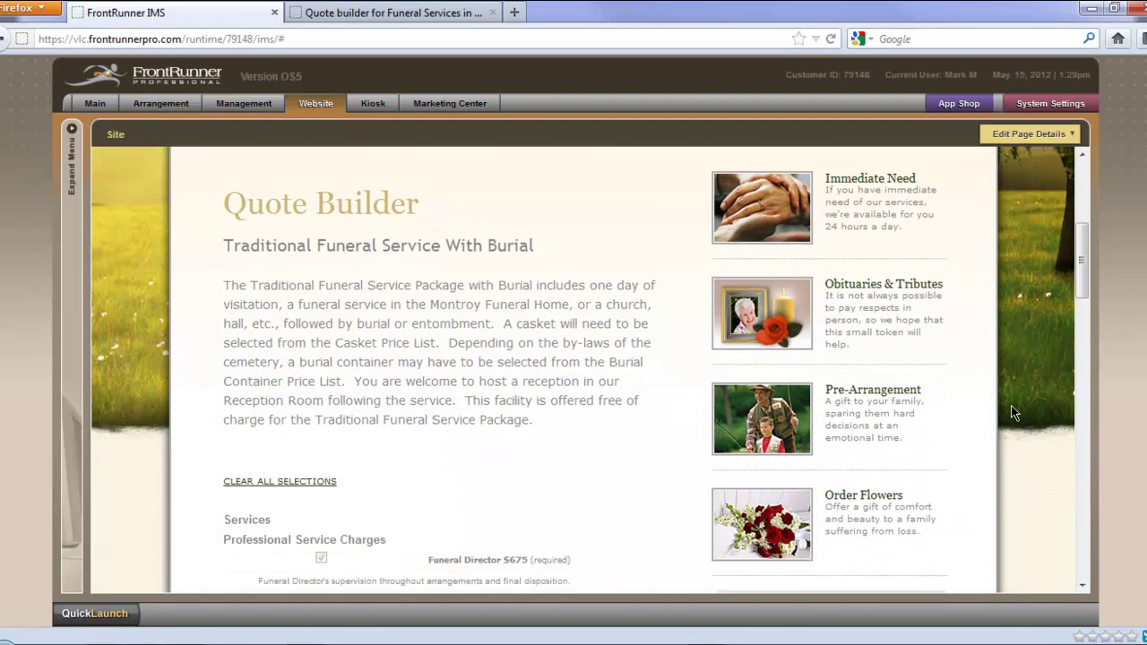
{"action": "scroll", "coordinate": [1011, 409], "scroll_direction": "down", "scroll_amount": 3}
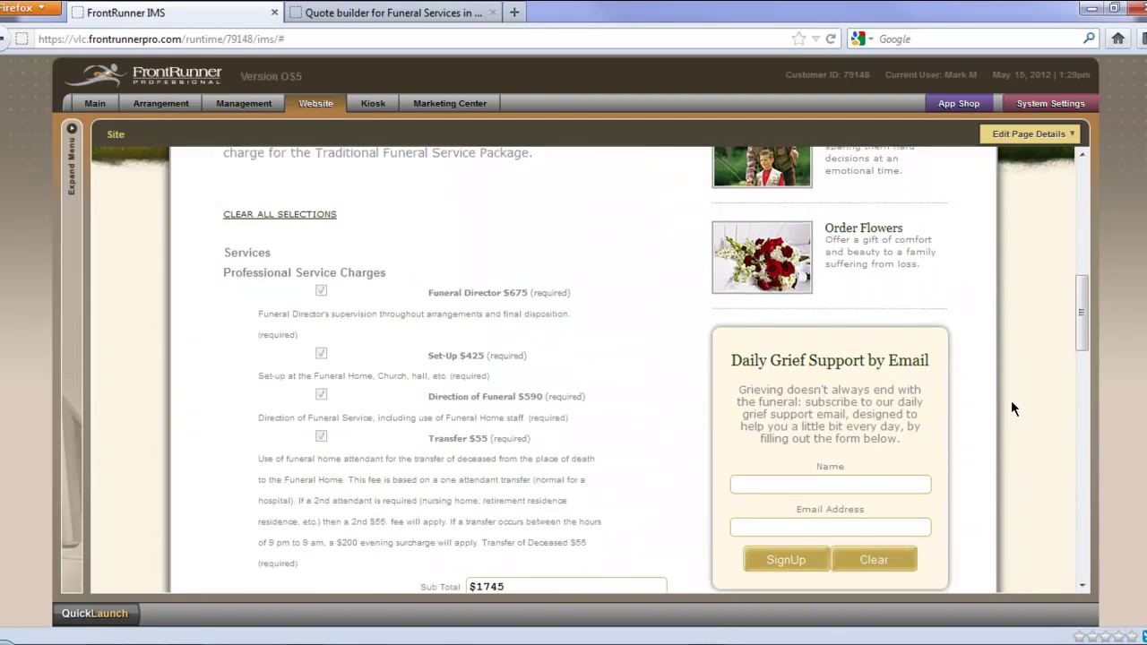
{"action": "left_click", "coordinate": [1030, 135]}
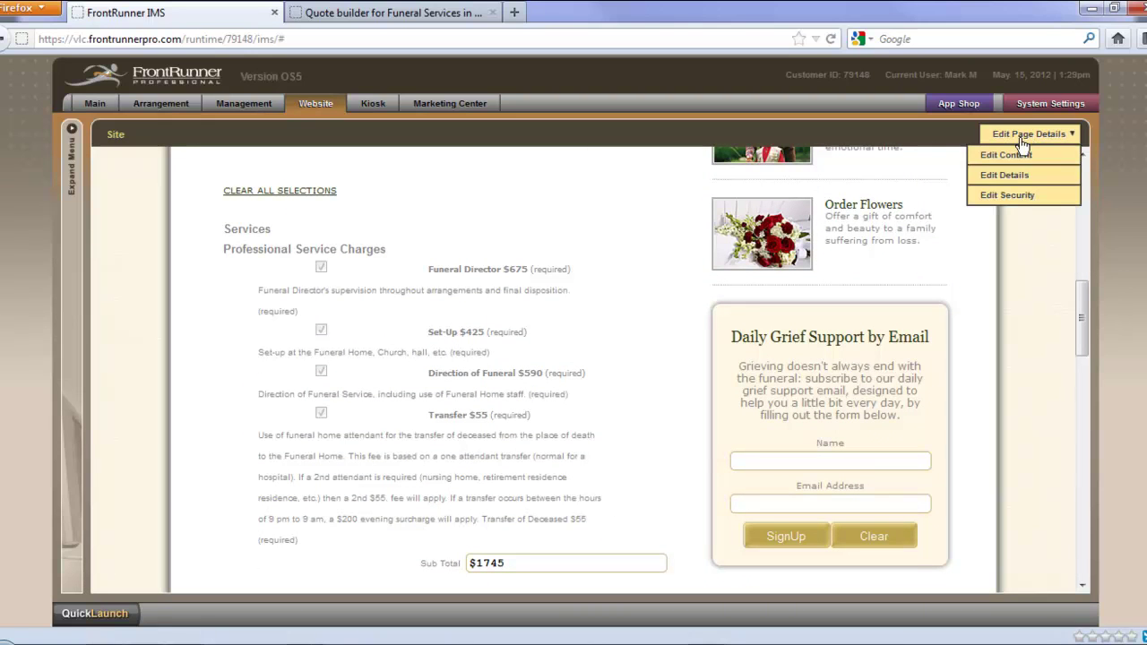
{"action": "left_click", "coordinate": [1018, 158]}
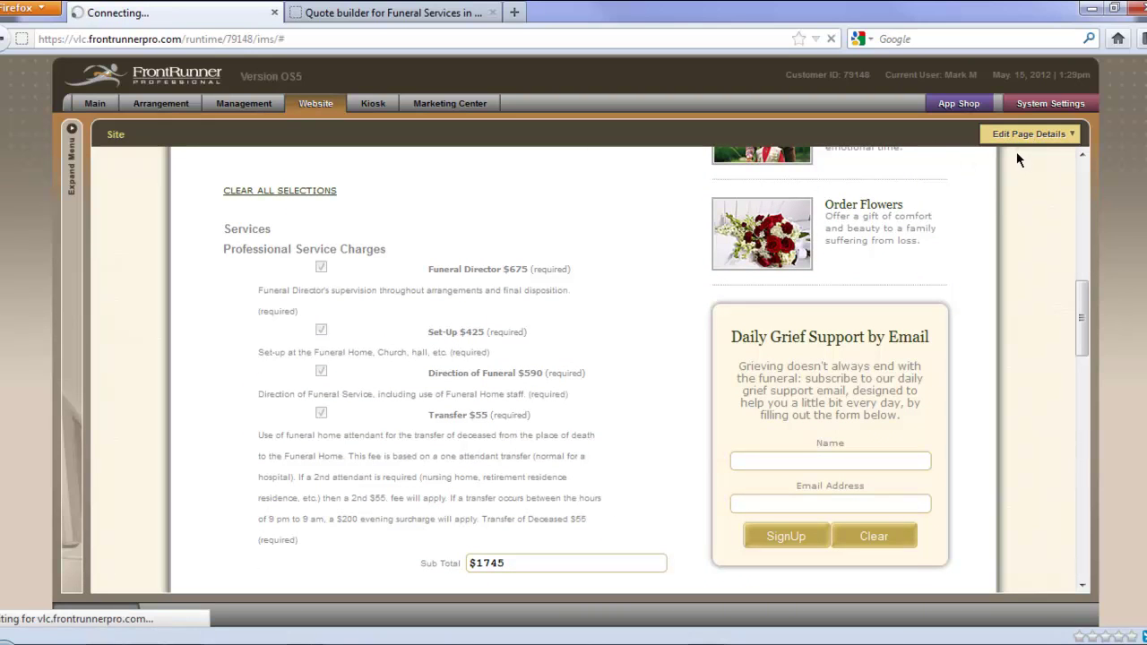
Start a new section in the Quote Builder's sections database and bring up its options
{"action": "scroll", "coordinate": [1043, 278], "scroll_direction": "down", "scroll_amount": 3}
{"action": "scroll", "coordinate": [1037, 309], "scroll_direction": "down", "scroll_amount": 5}
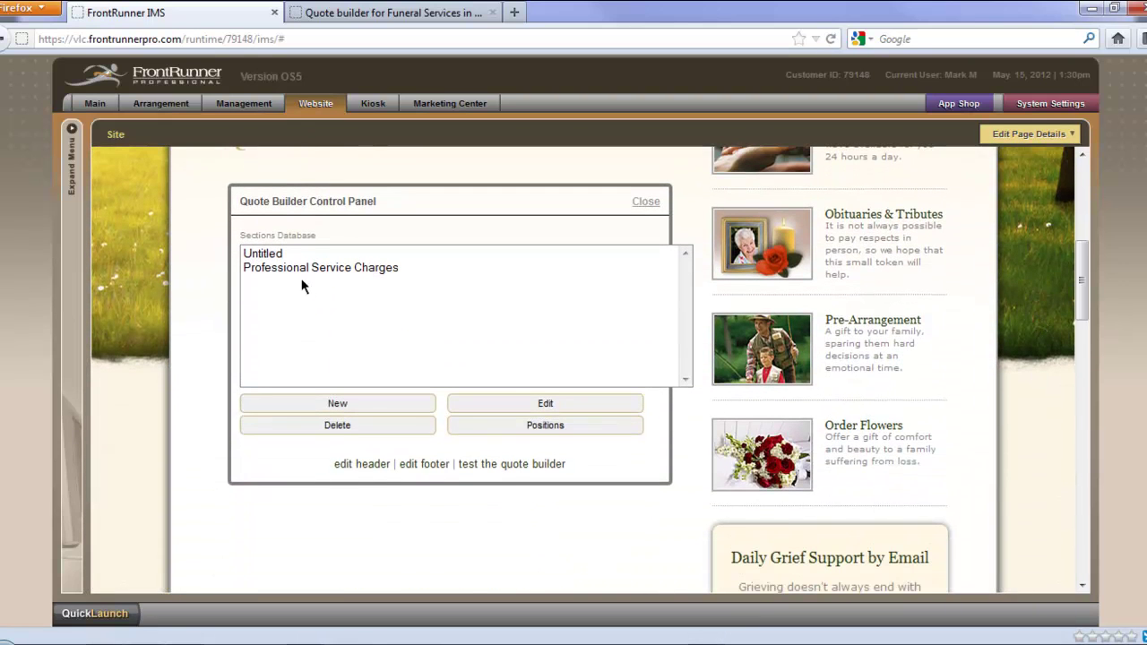
{"action": "left_click", "coordinate": [298, 268]}
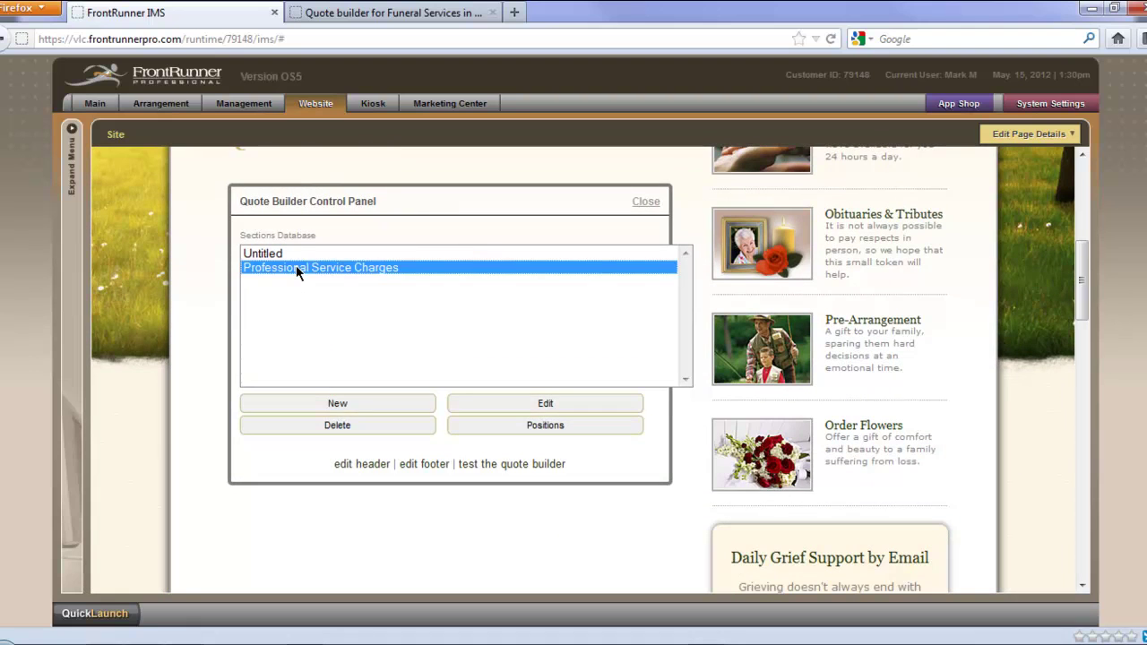
{"action": "left_click", "coordinate": [294, 255]}
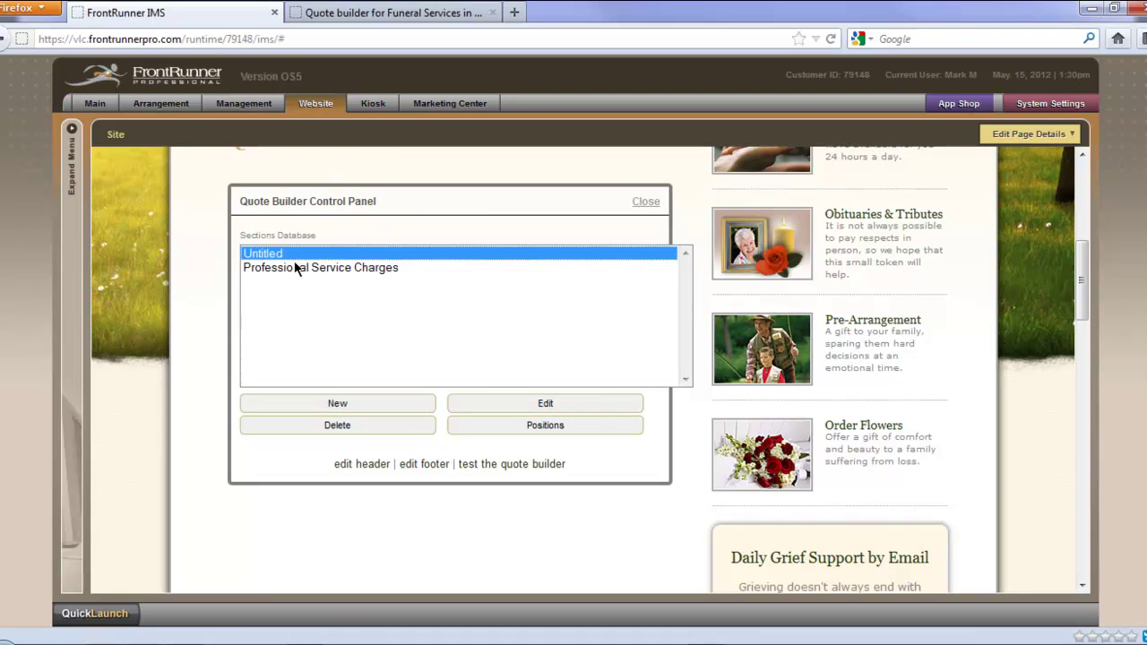
{"action": "left_click", "coordinate": [297, 268]}
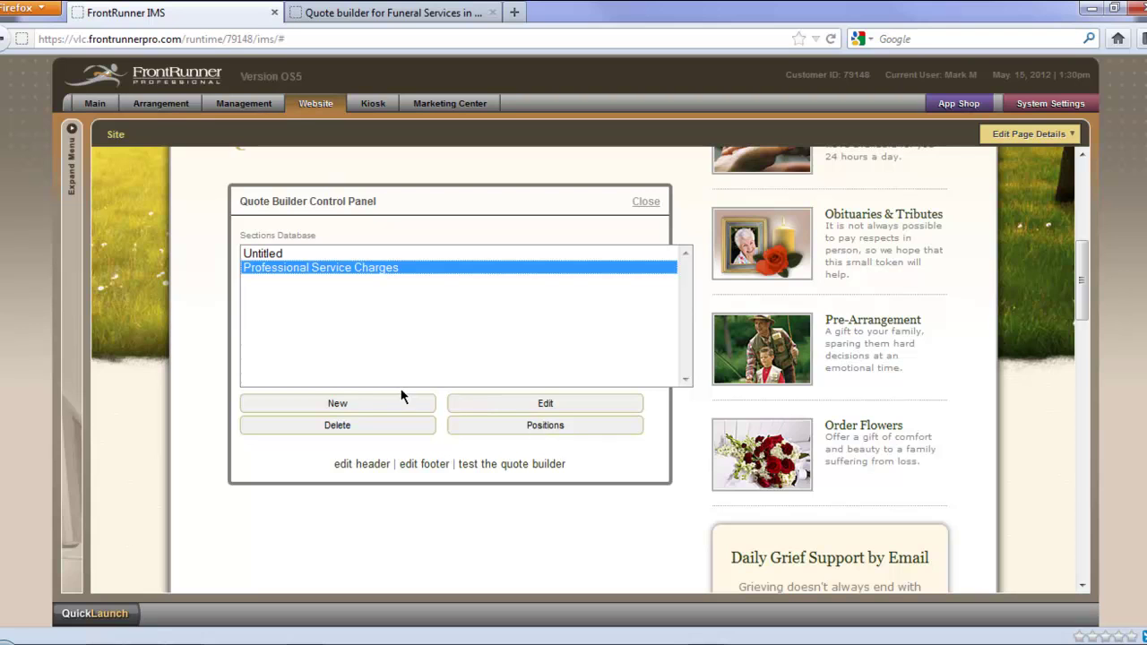
{"action": "left_click", "coordinate": [344, 402]}
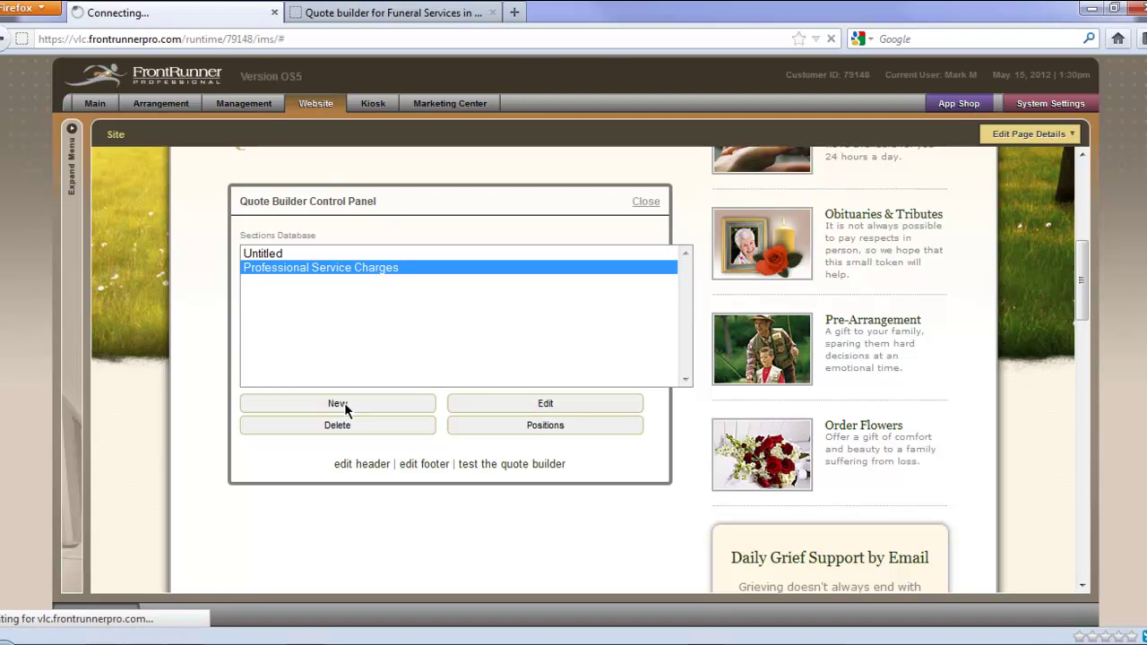
{"action": "scroll", "coordinate": [677, 457], "scroll_direction": "down", "scroll_amount": 1}
{"action": "scroll", "coordinate": [676, 455], "scroll_direction": "down", "scroll_amount": 6}
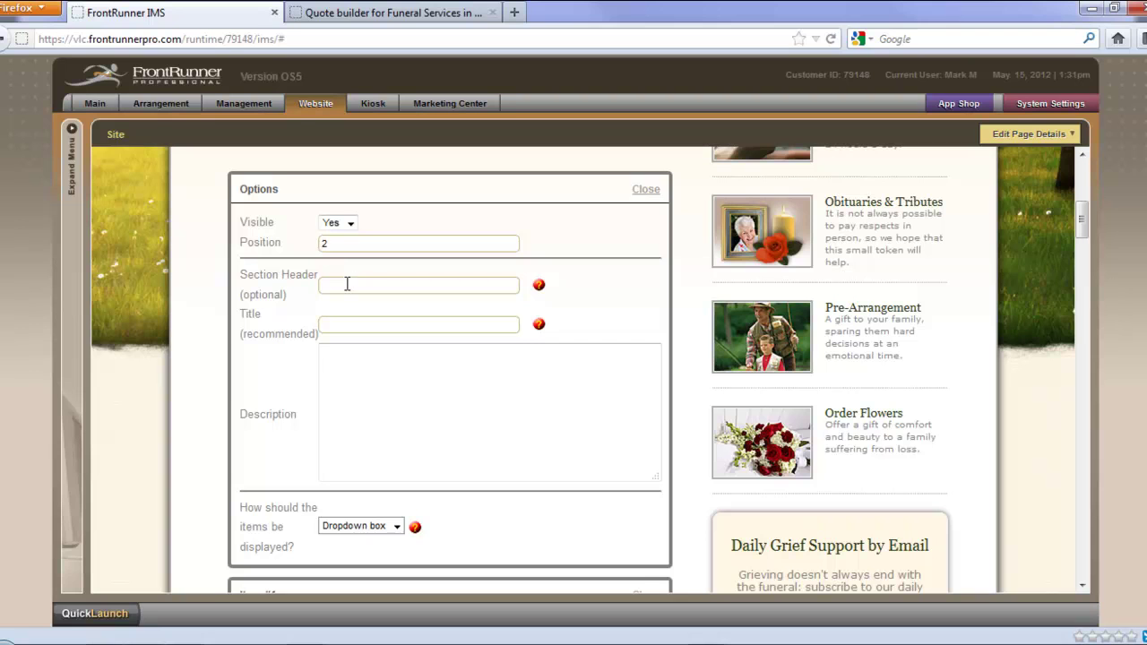
Title the new section "Facilities" and describe it as "Use of funeral home facilities for service or visitation."
{"action": "left_click", "coordinate": [351, 324]}
{"action": "left_click", "coordinate": [352, 323]}
{"action": "type", "text": "Facilities"}
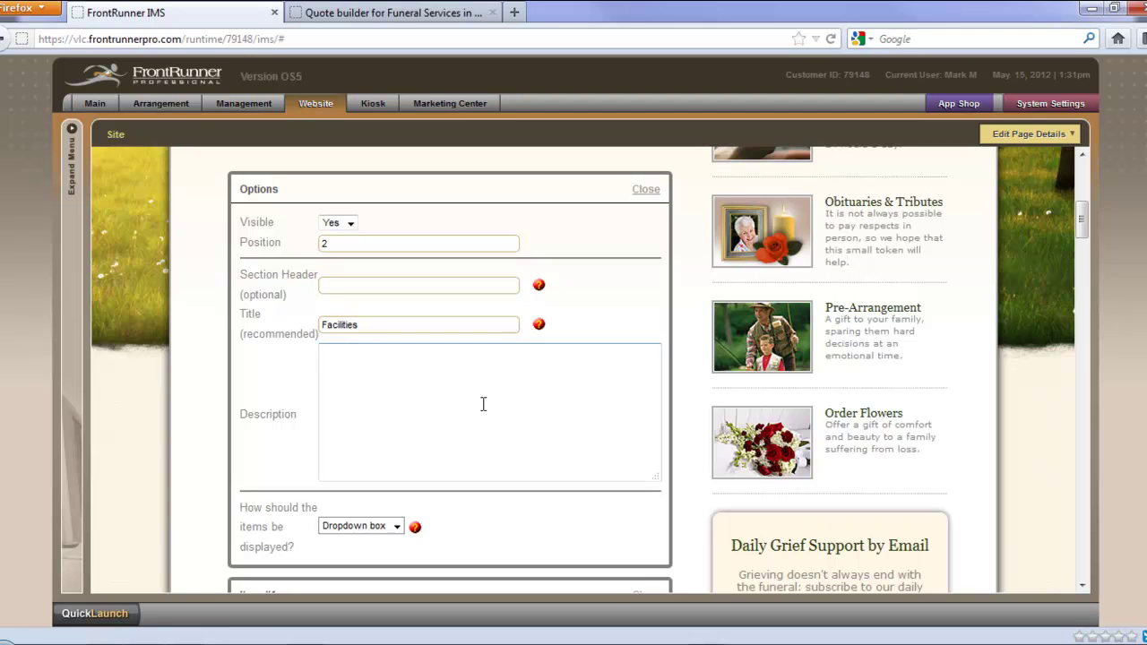
{"action": "left_click", "coordinate": [398, 380]}
{"action": "type", "text": "Use of funeral home facilities for service or visitation."}
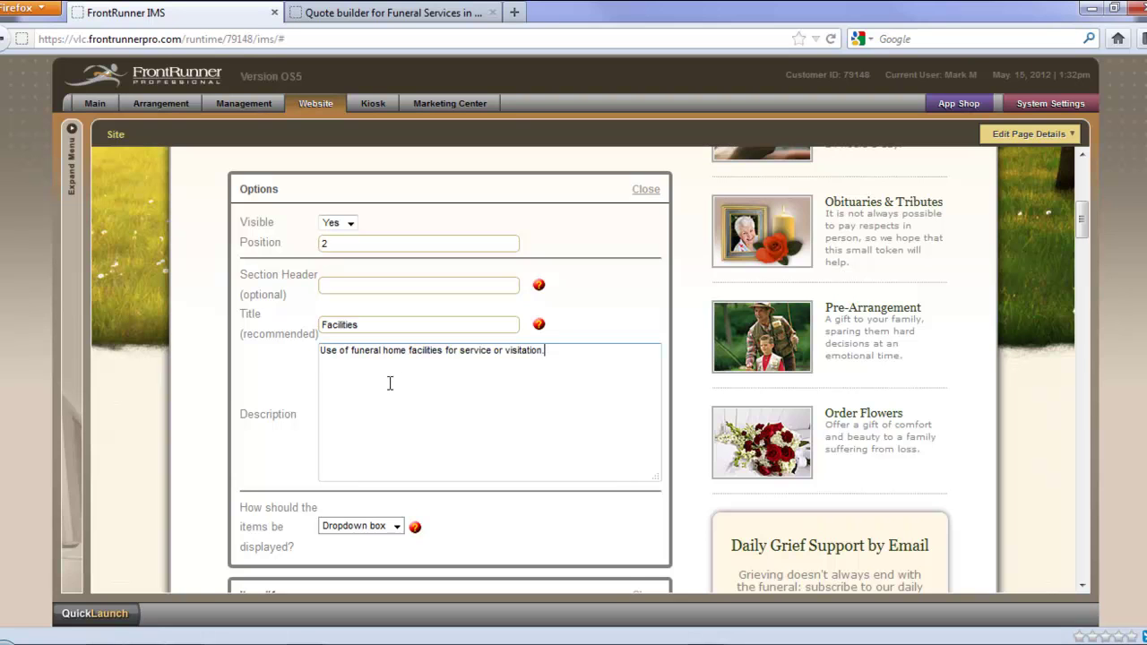
Review the available choices for how the Facilities section's items should be displayed
{"action": "left_click", "coordinate": [549, 521]}
{"action": "scroll", "coordinate": [547, 518], "scroll_direction": "down", "scroll_amount": 1}
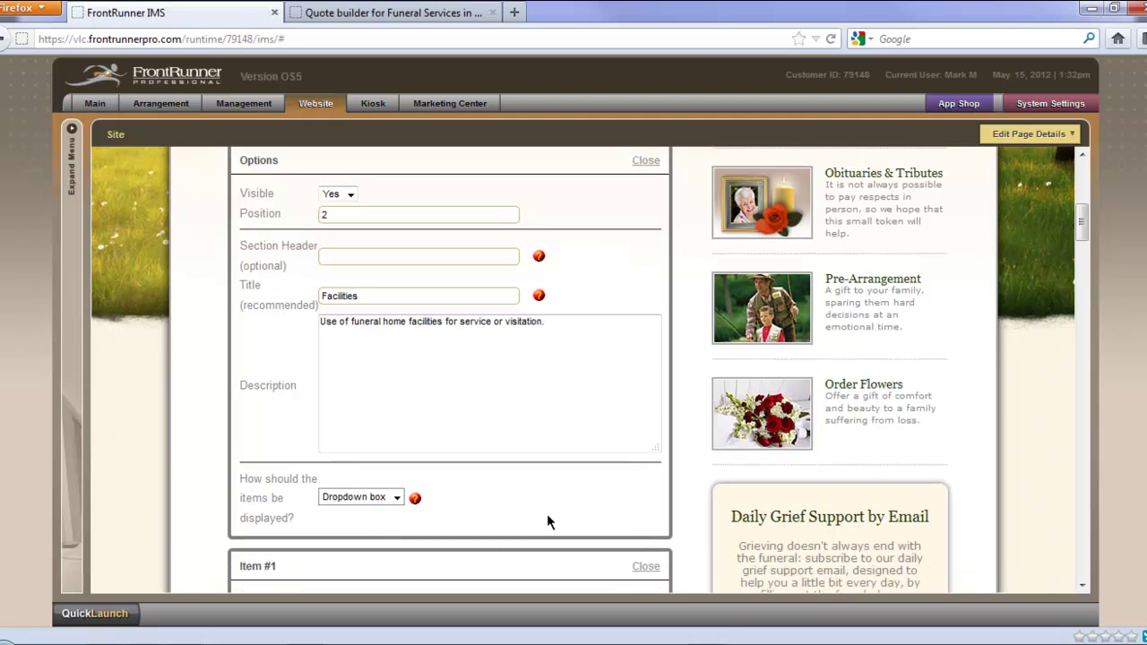
{"action": "left_click", "coordinate": [396, 499]}
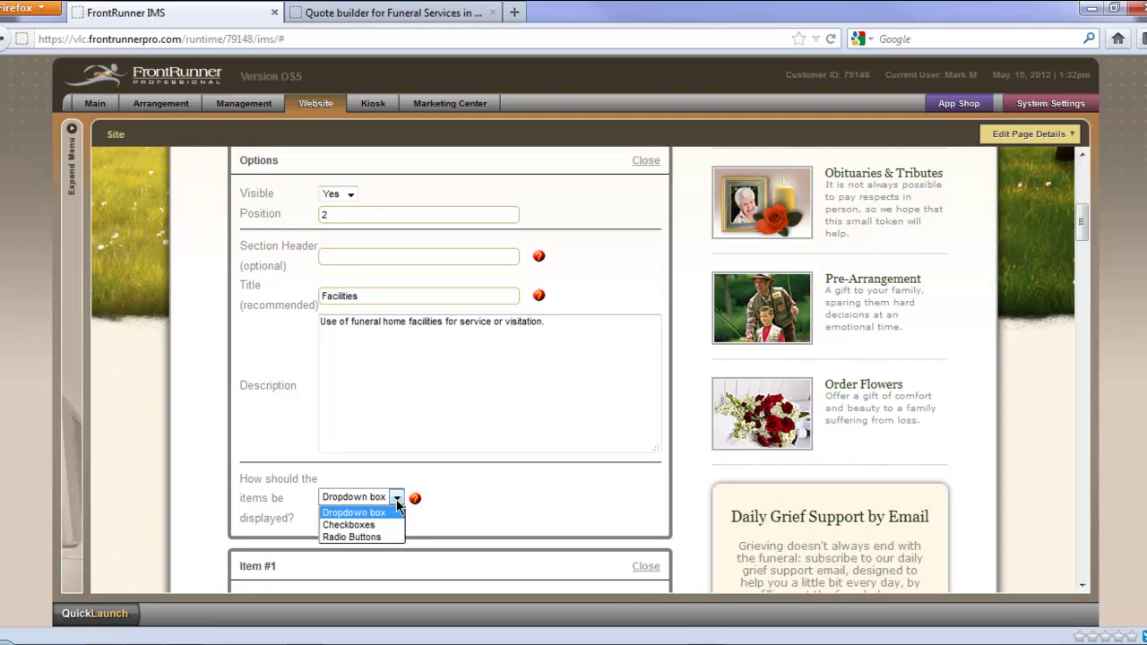
{"action": "left_click", "coordinate": [470, 514]}
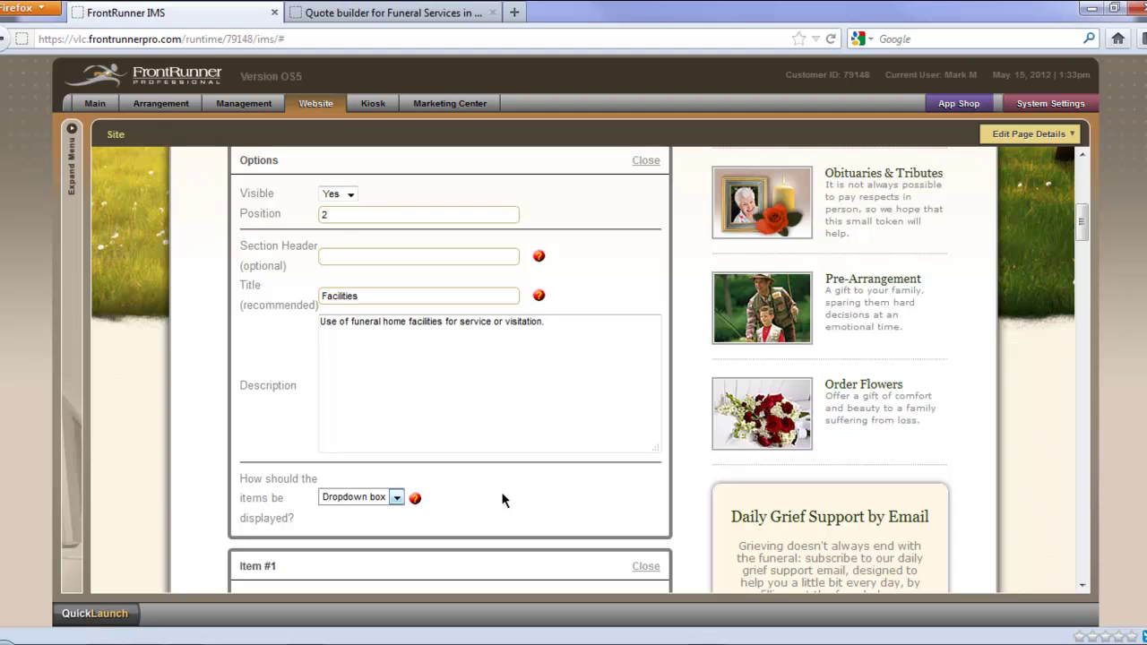
Name the Facilities section's first item "Service" and set its price to 400
{"action": "scroll", "coordinate": [501, 500], "scroll_direction": "down", "scroll_amount": 3}
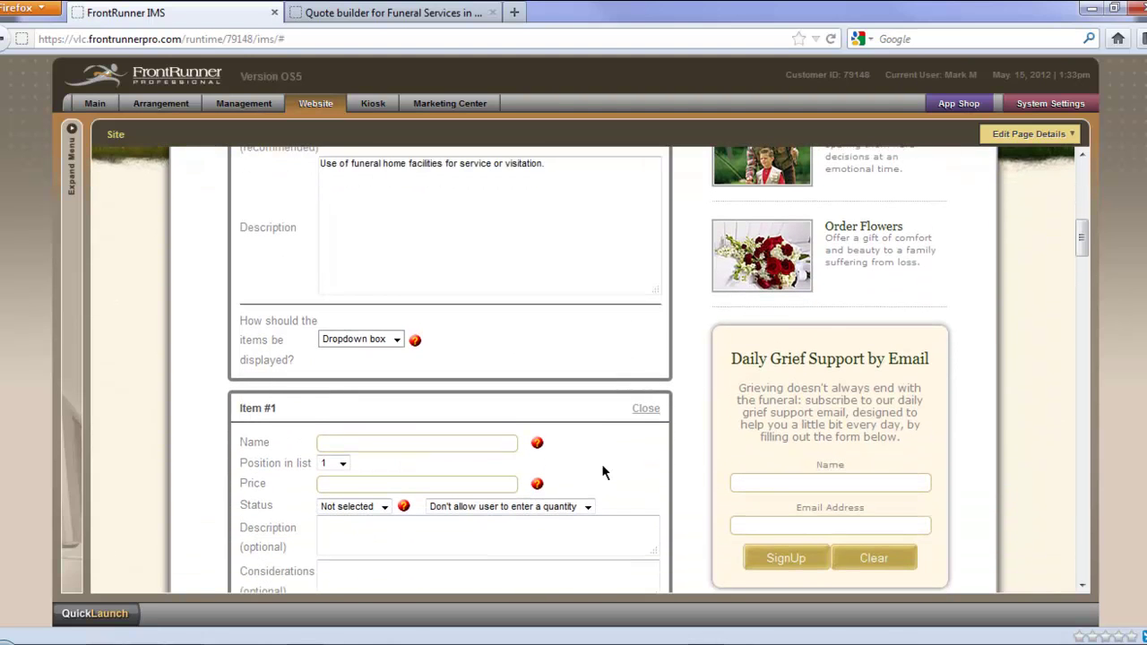
{"action": "scroll", "coordinate": [601, 465], "scroll_direction": "down", "scroll_amount": 1}
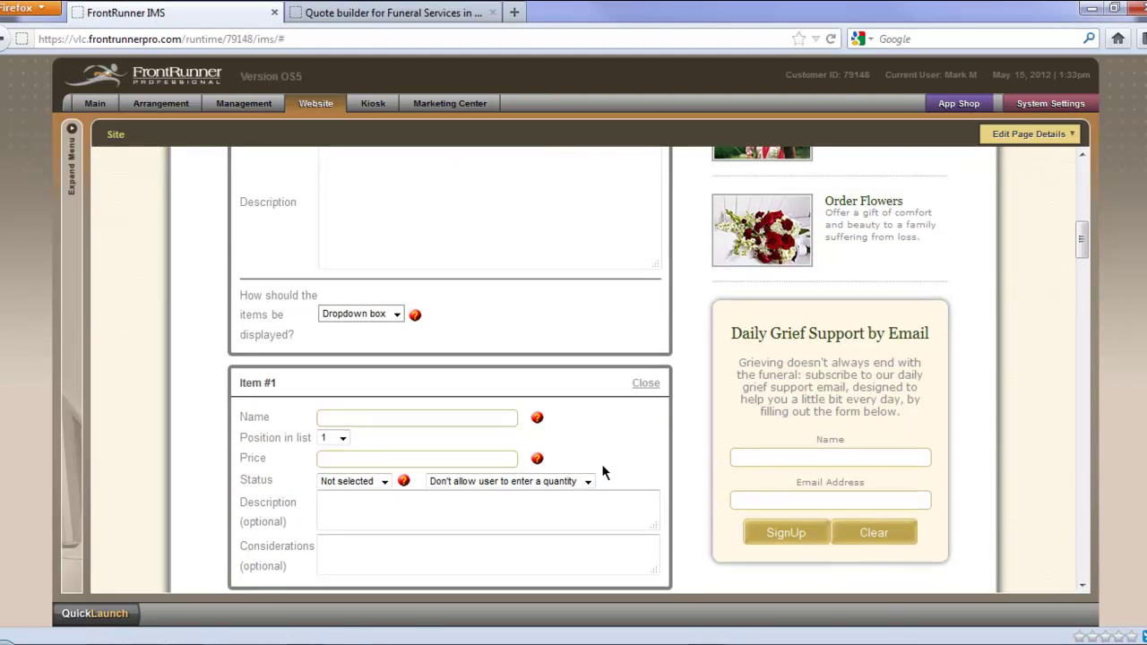
{"action": "scroll", "coordinate": [602, 466], "scroll_direction": "down", "scroll_amount": 3}
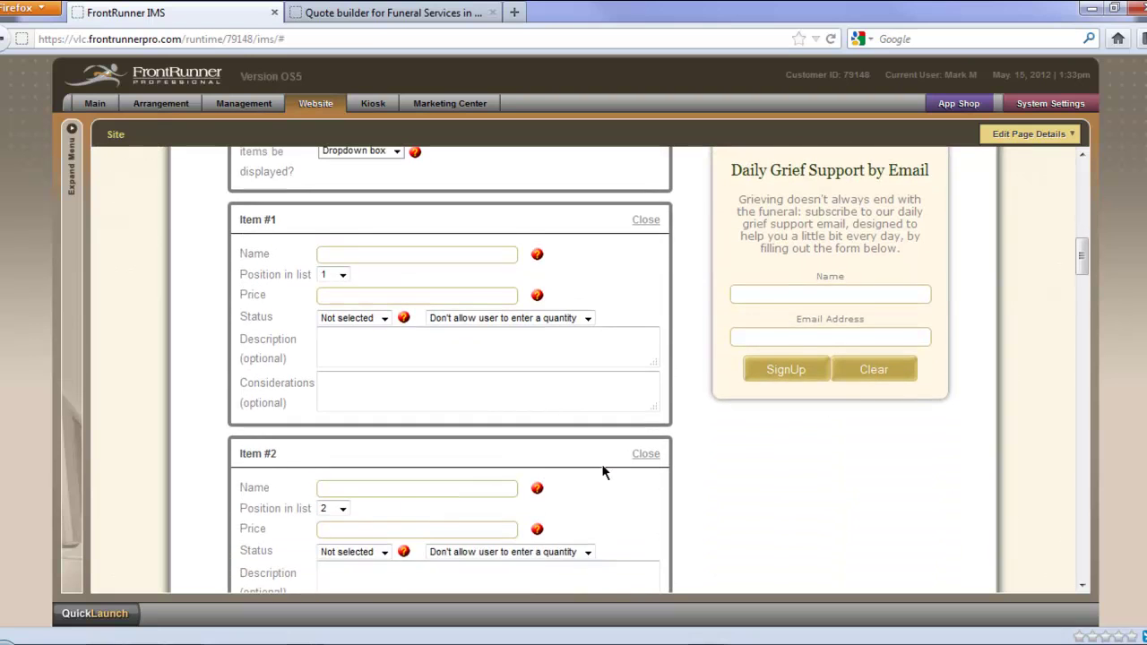
{"action": "scroll", "coordinate": [601, 468], "scroll_direction": "down", "scroll_amount": 2}
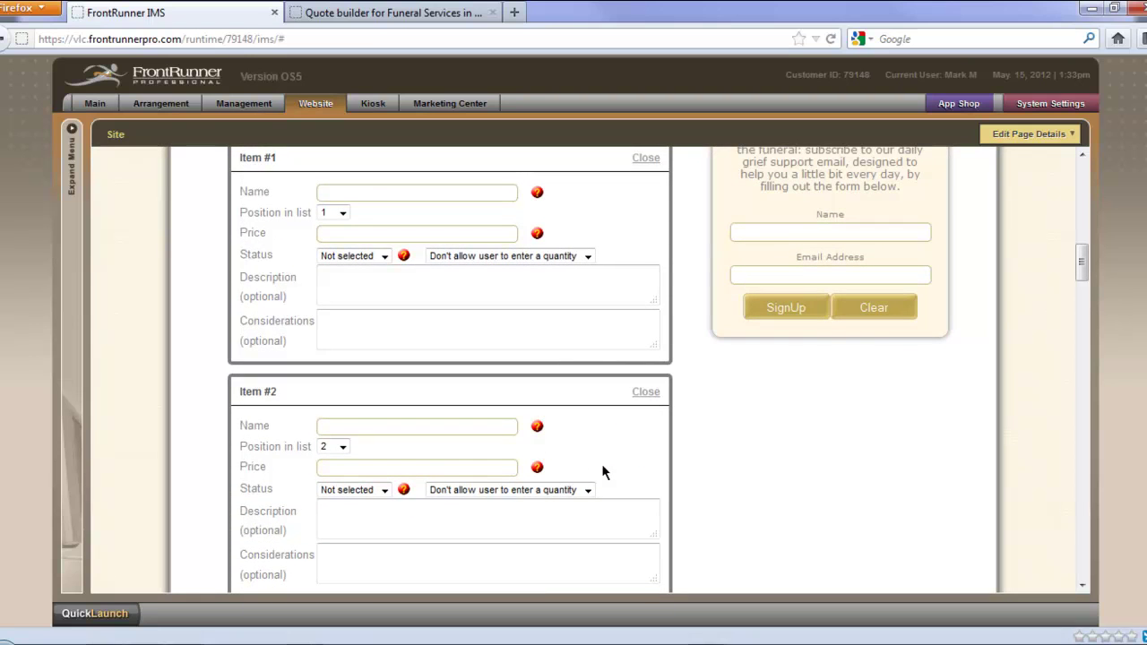
{"action": "scroll", "coordinate": [605, 403], "scroll_direction": "up", "scroll_amount": 1}
{"action": "left_click", "coordinate": [425, 238]}
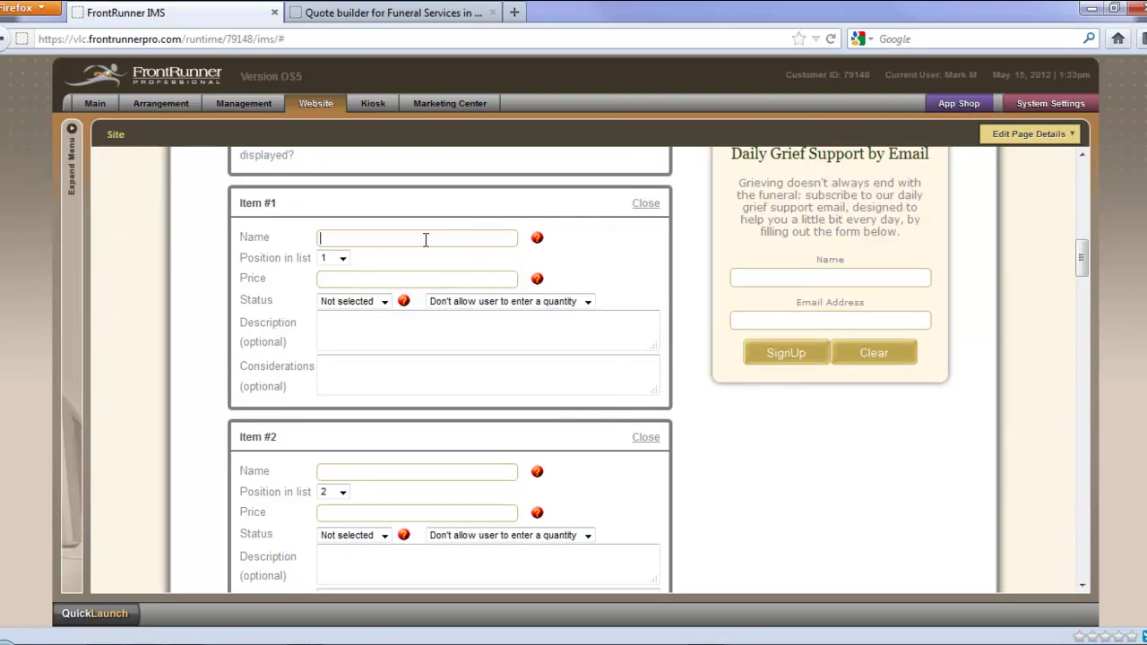
{"action": "type", "text": "Service"}
{"action": "left_click", "coordinate": [361, 278]}
{"action": "type", "text": "400"}
Review the status choices for the Service item and allow the user to enter a quantity
{"action": "left_click", "coordinate": [384, 303]}
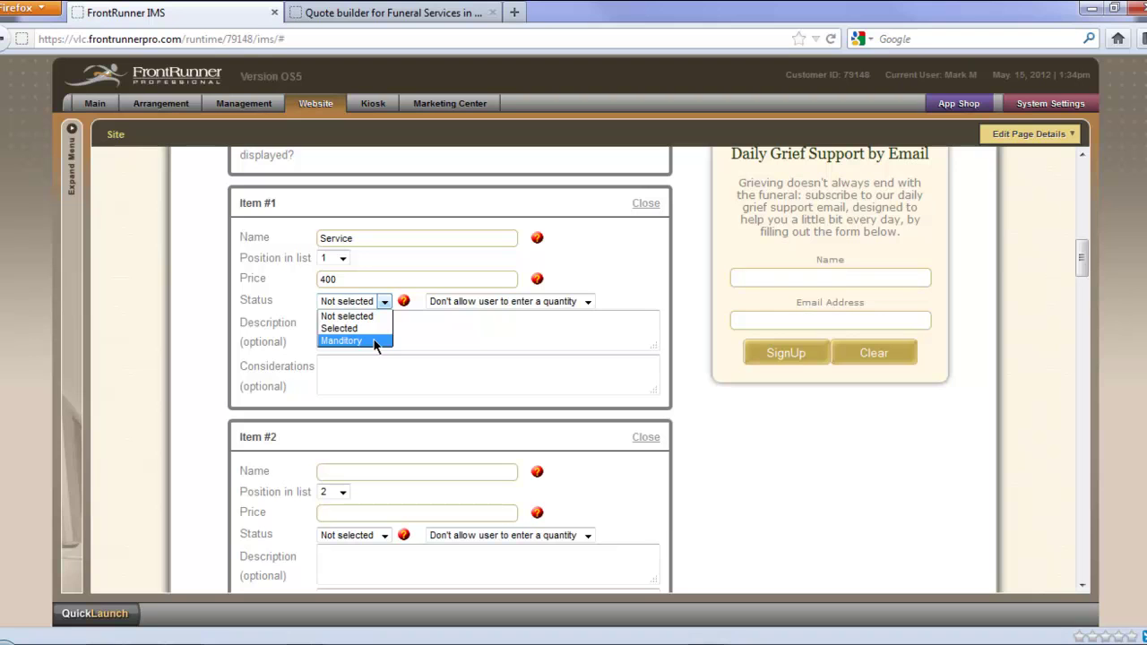
{"action": "left_click", "coordinate": [439, 318]}
{"action": "left_click", "coordinate": [587, 303]}
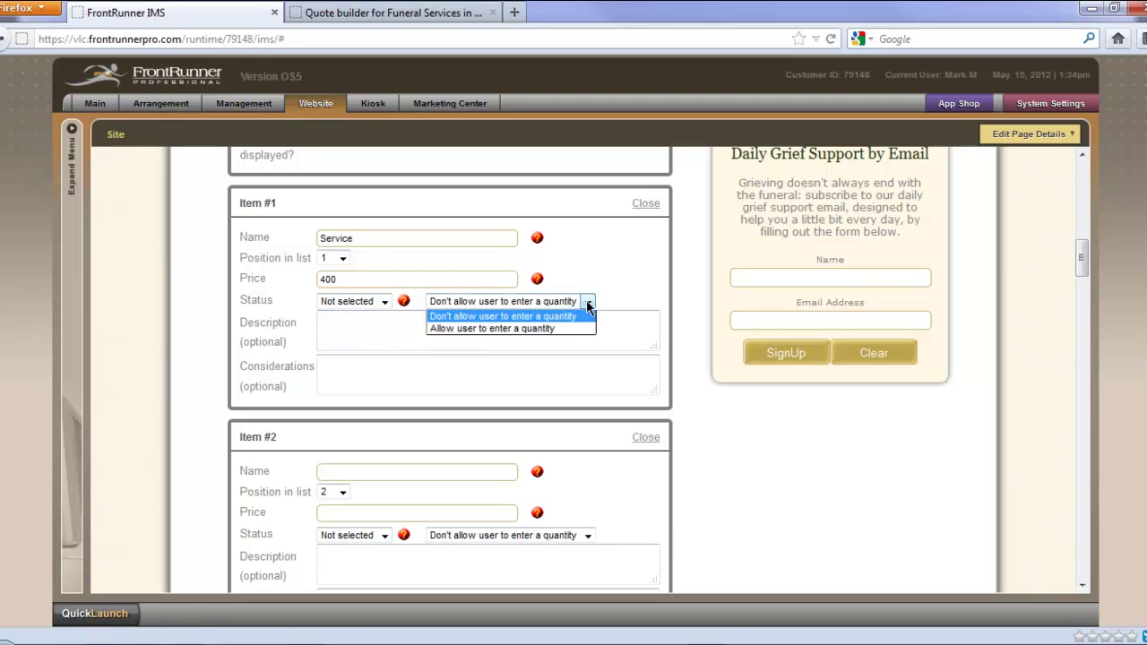
{"action": "left_click", "coordinate": [567, 332]}
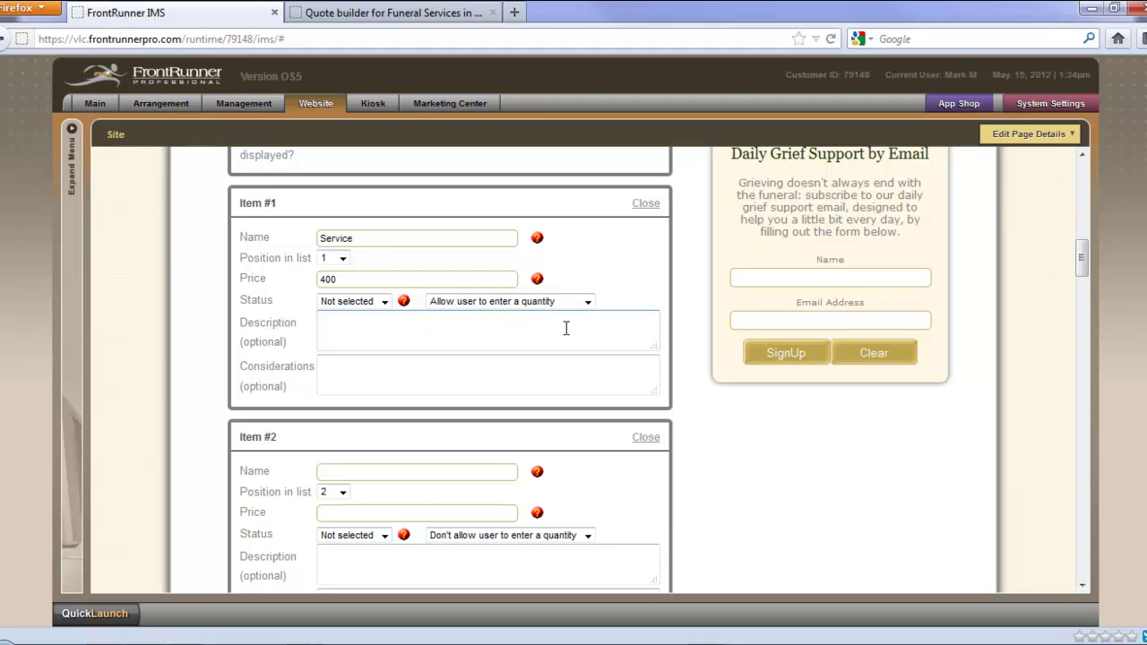
{"action": "left_click", "coordinate": [587, 303]}
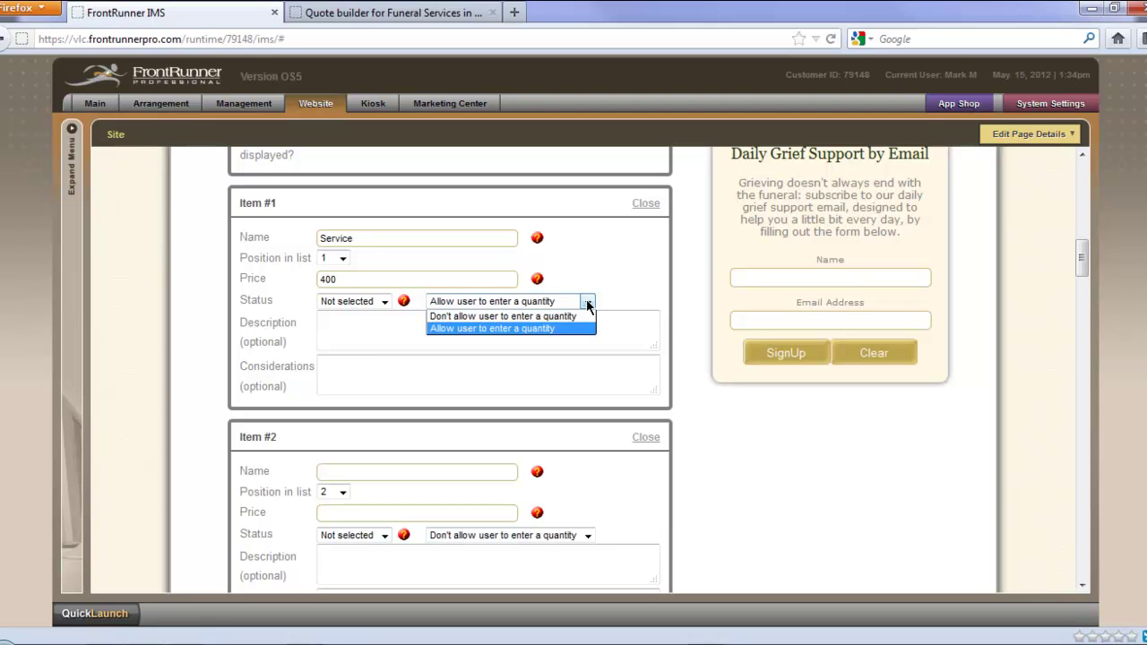
{"action": "left_click", "coordinate": [587, 305]}
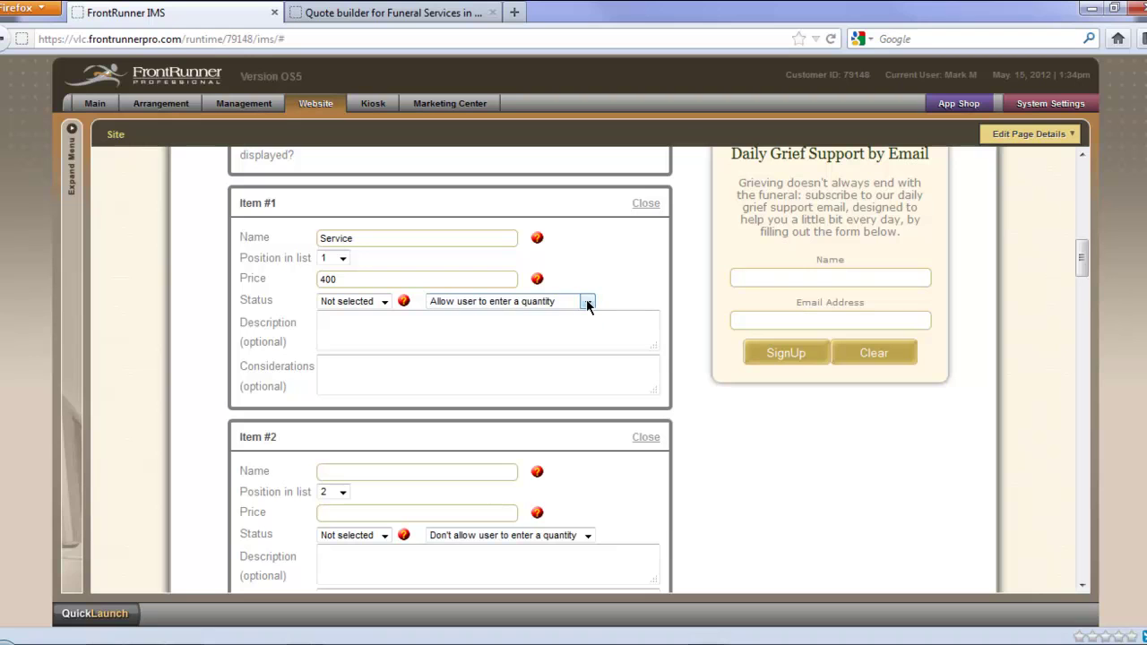
Describe the Service item as "Use of facilities for the service."
{"action": "left_click", "coordinate": [520, 342]}
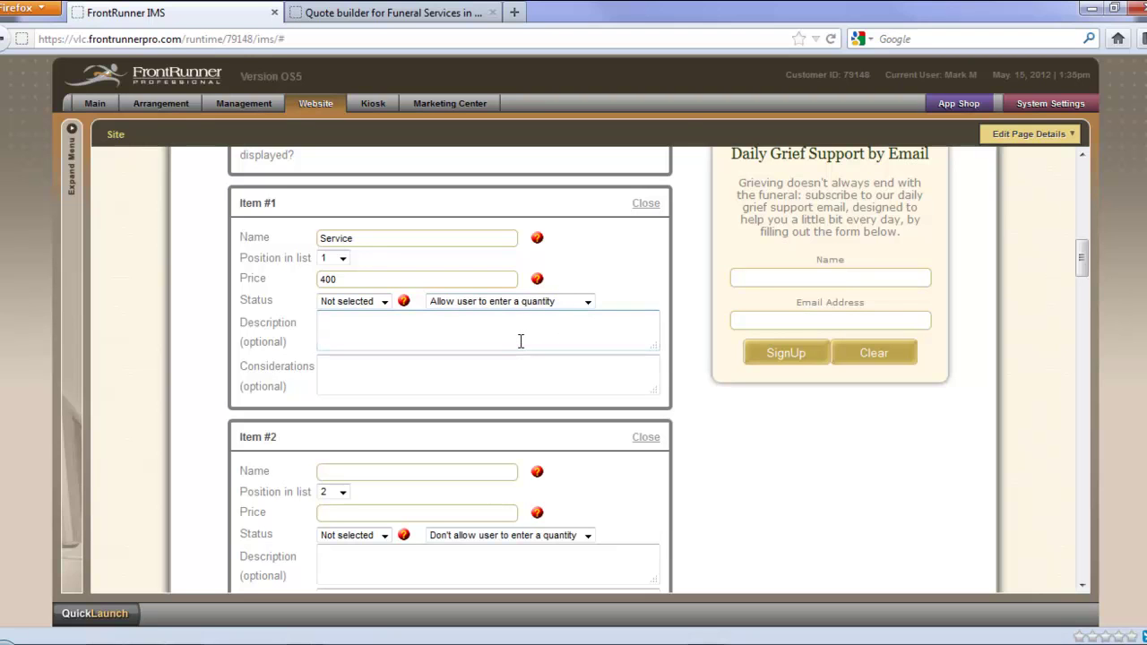
{"action": "type", "text": "Use of facilities for the serv"}
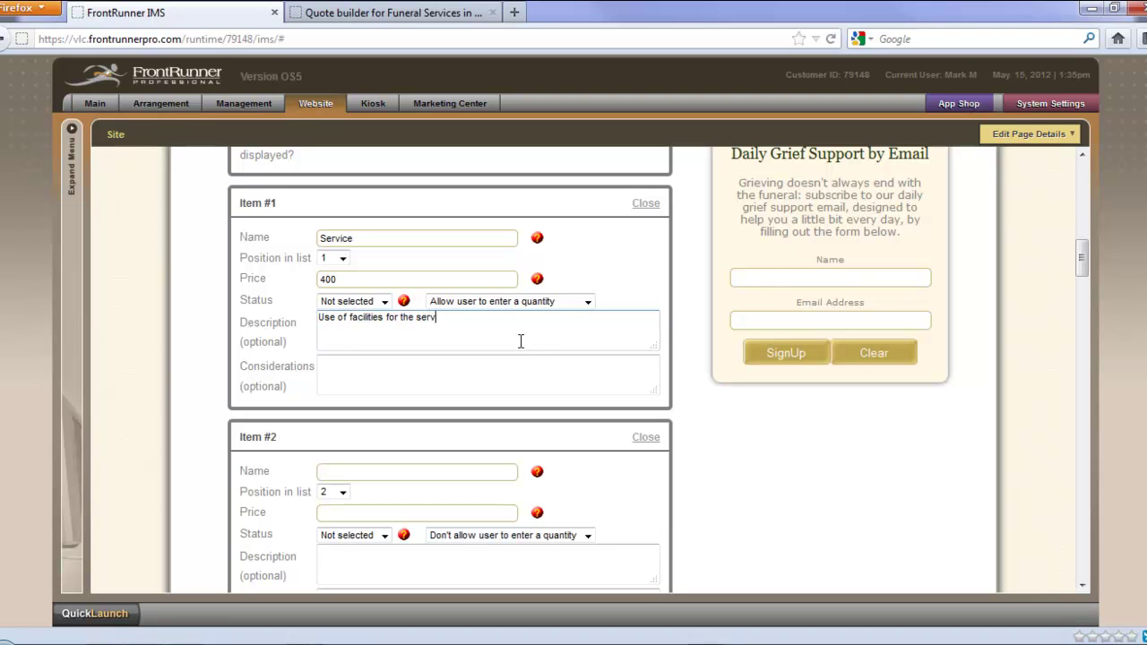
{"action": "type", "text": "ice."}
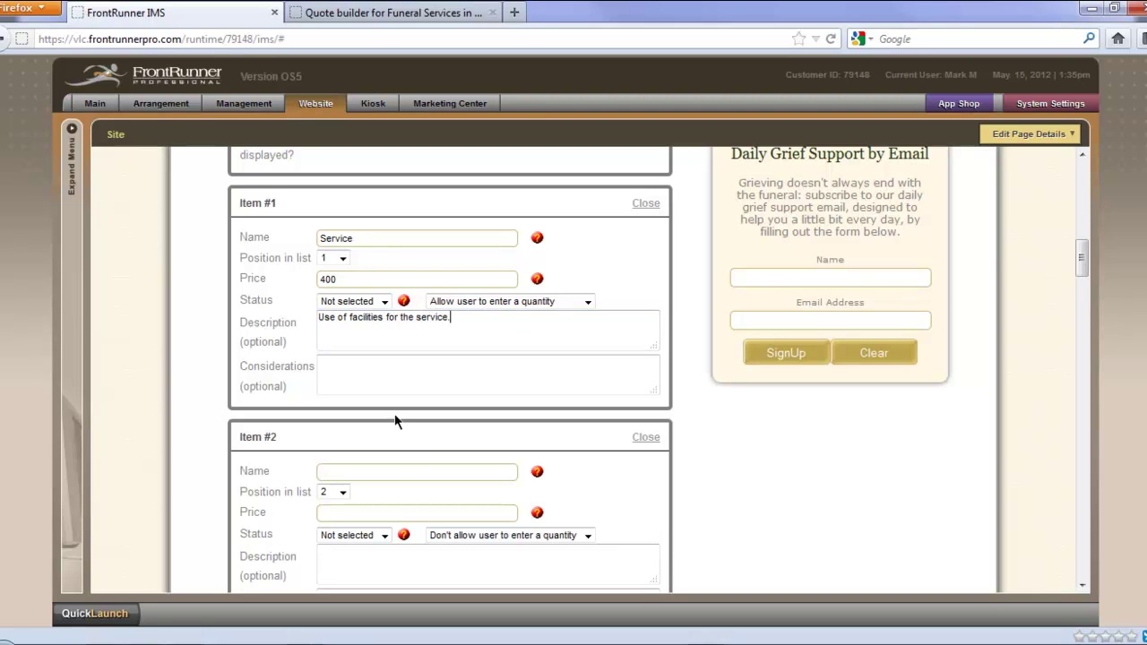
Name the second item "Visitation" and allow the user to enter a quantity for it
{"action": "type", "text": "isitation"}
{"action": "scroll", "coordinate": [625, 530], "scroll_direction": "down", "scroll_amount": 3}
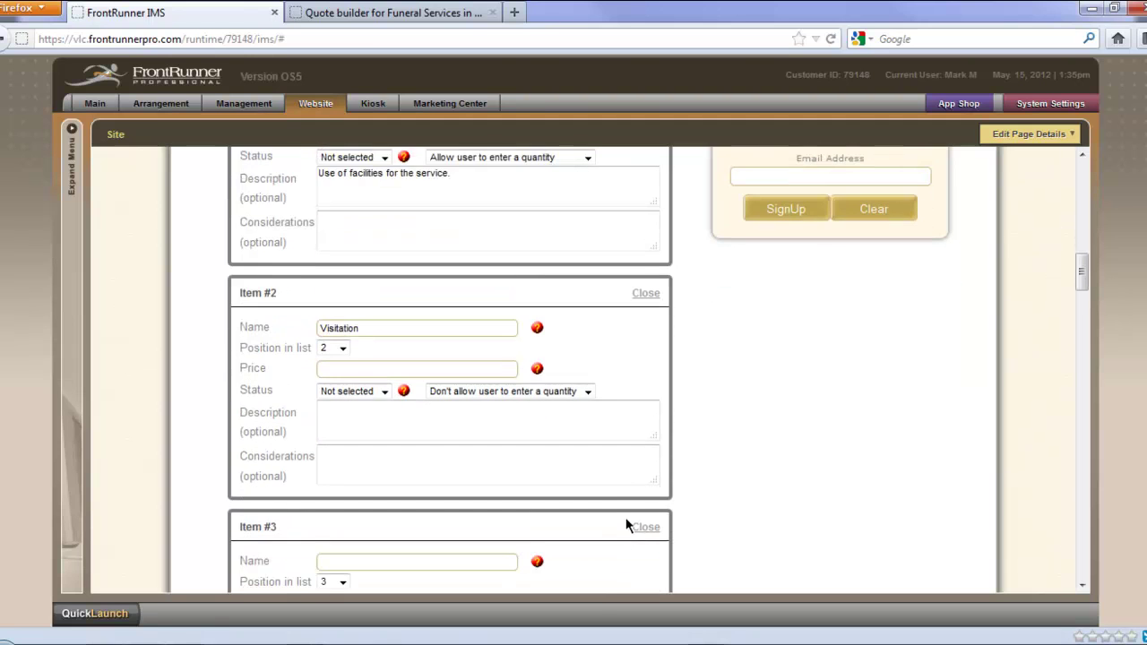
{"action": "left_click", "coordinate": [384, 393]}
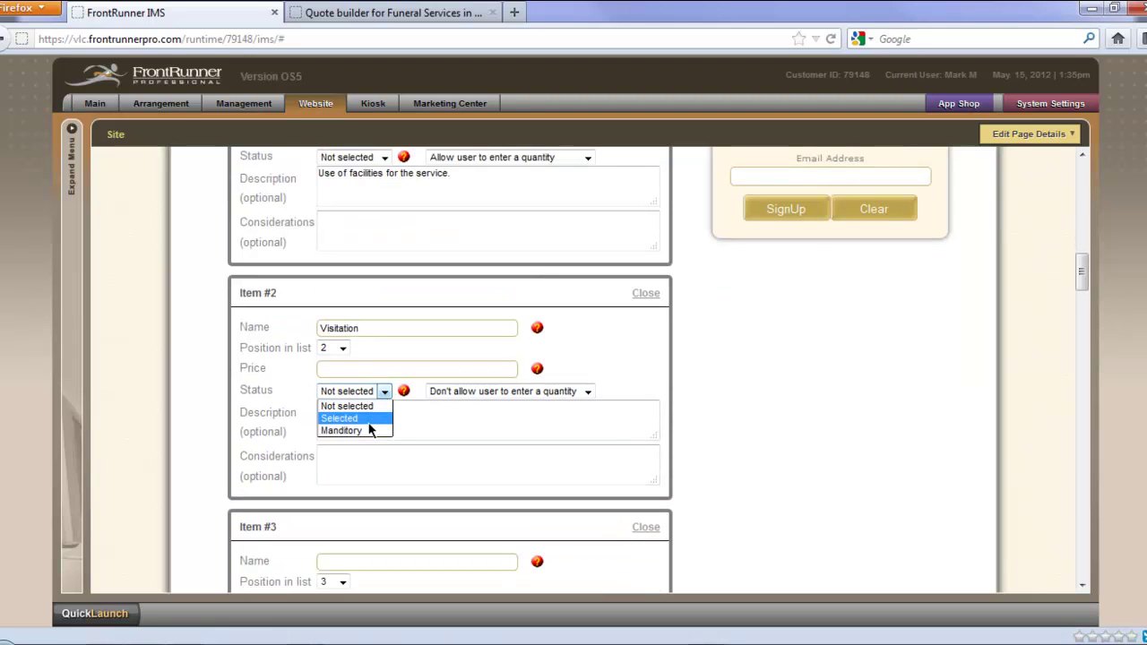
{"action": "left_click", "coordinate": [416, 419]}
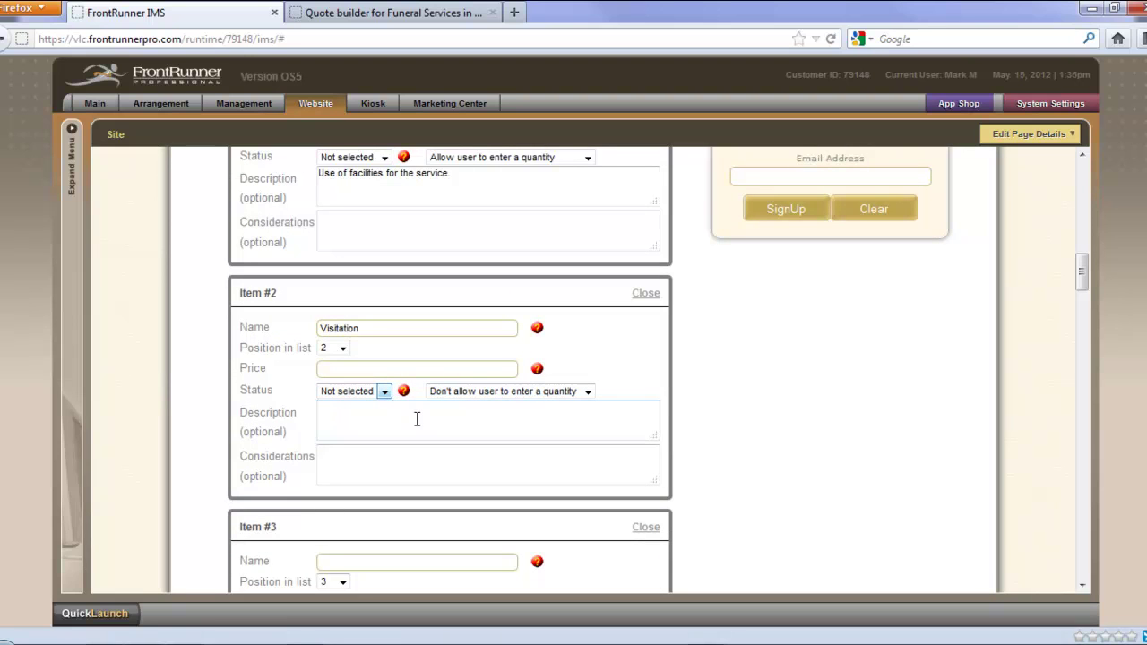
{"action": "left_click", "coordinate": [582, 390]}
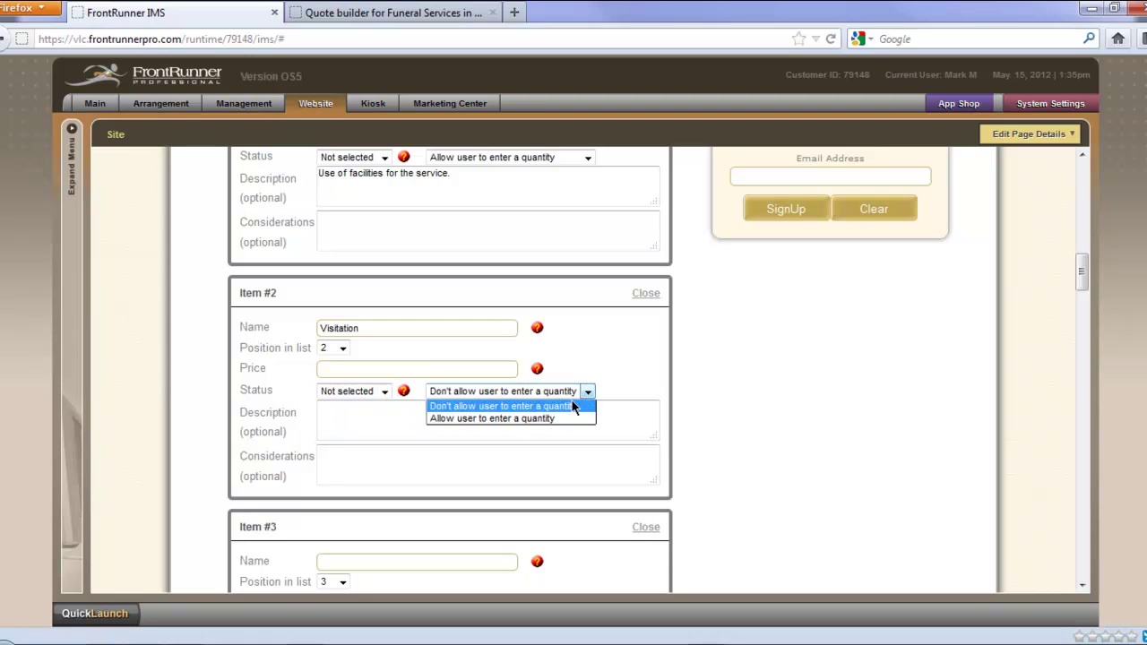
{"action": "left_click", "coordinate": [568, 418]}
Describe the Visitation item as "Use of facilities for visitation." and set its price to 250
{"action": "left_click", "coordinate": [472, 422]}
{"action": "type", "text": "Use "}
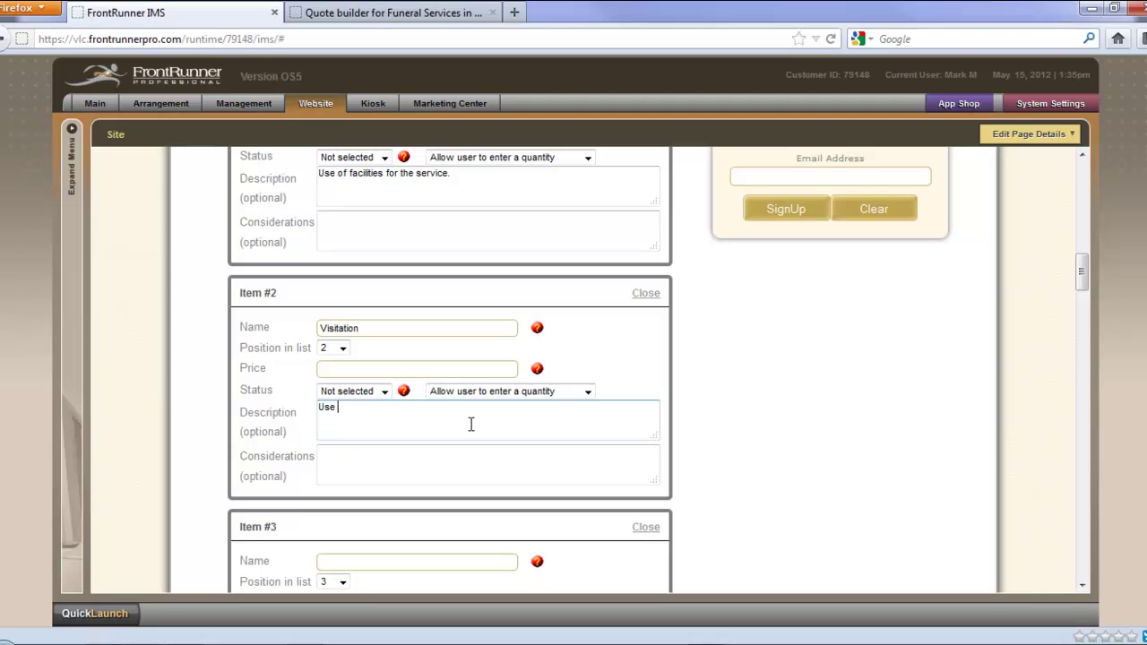
{"action": "type", "text": "of facilities for visitation"}
{"action": "left_click", "coordinate": [404, 367]}
{"action": "type", "text": "250"}
{"action": "left_click", "coordinate": [513, 431]}
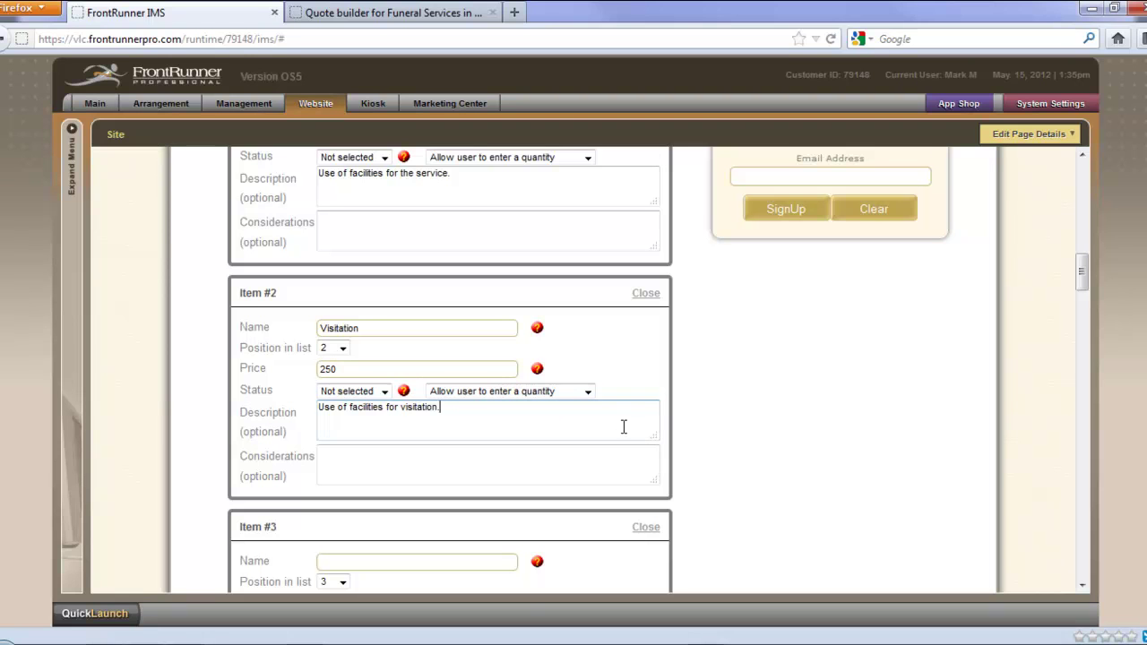
Save the new Facilities section with its Service and Visitation items
{"action": "scroll", "coordinate": [622, 425], "scroll_direction": "down", "scroll_amount": 3}
{"action": "scroll", "coordinate": [623, 424], "scroll_direction": "down", "scroll_amount": 5}
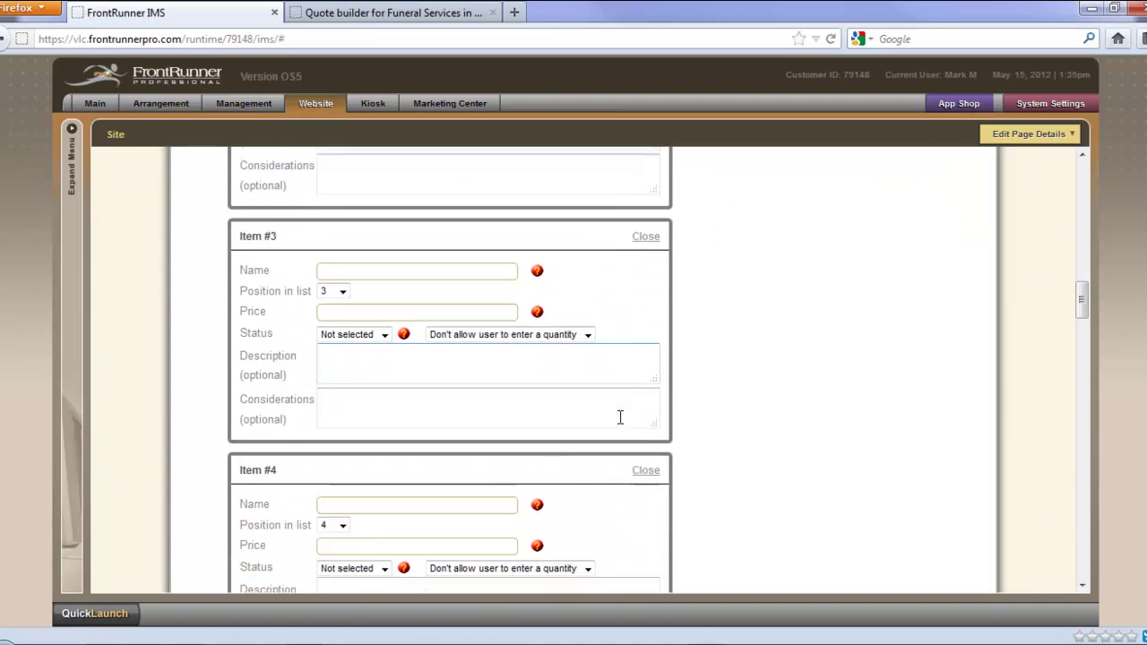
{"action": "scroll", "coordinate": [620, 417], "scroll_direction": "down", "scroll_amount": 12}
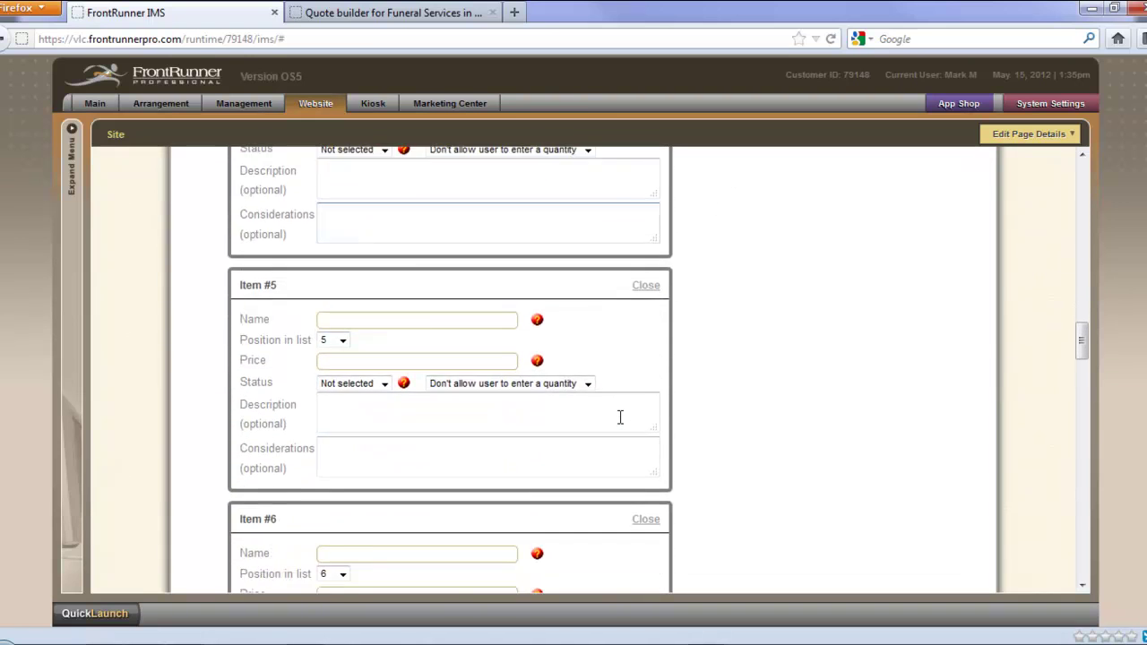
{"action": "scroll", "coordinate": [620, 425], "scroll_direction": "down", "scroll_amount": 15}
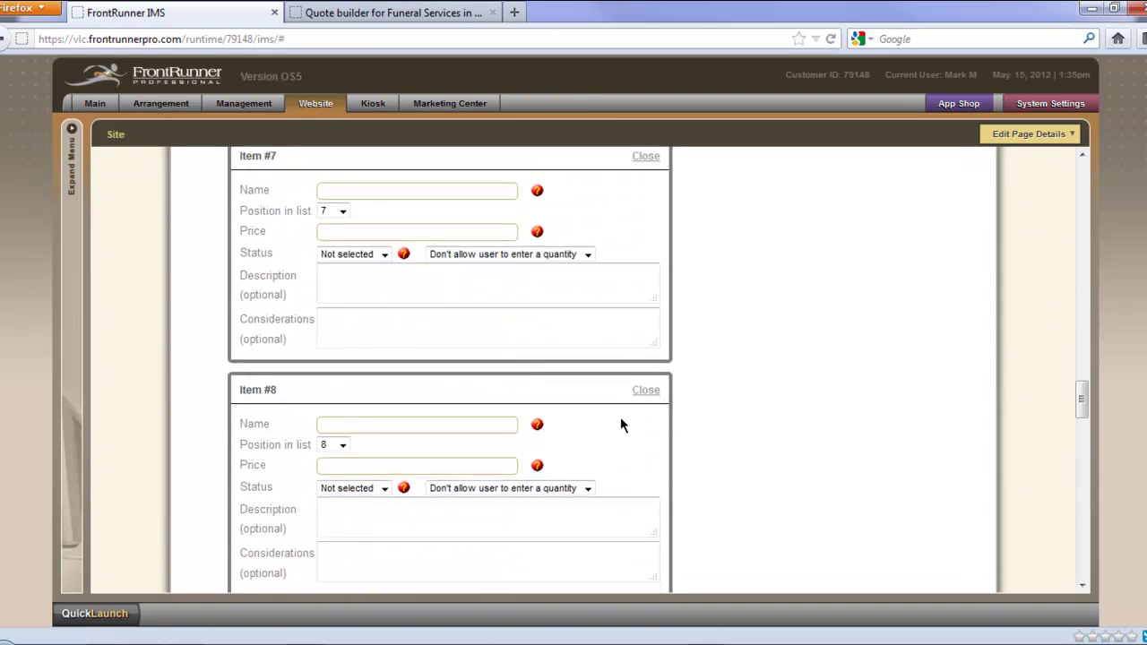
{"action": "scroll", "coordinate": [618, 423], "scroll_direction": "down", "scroll_amount": 7}
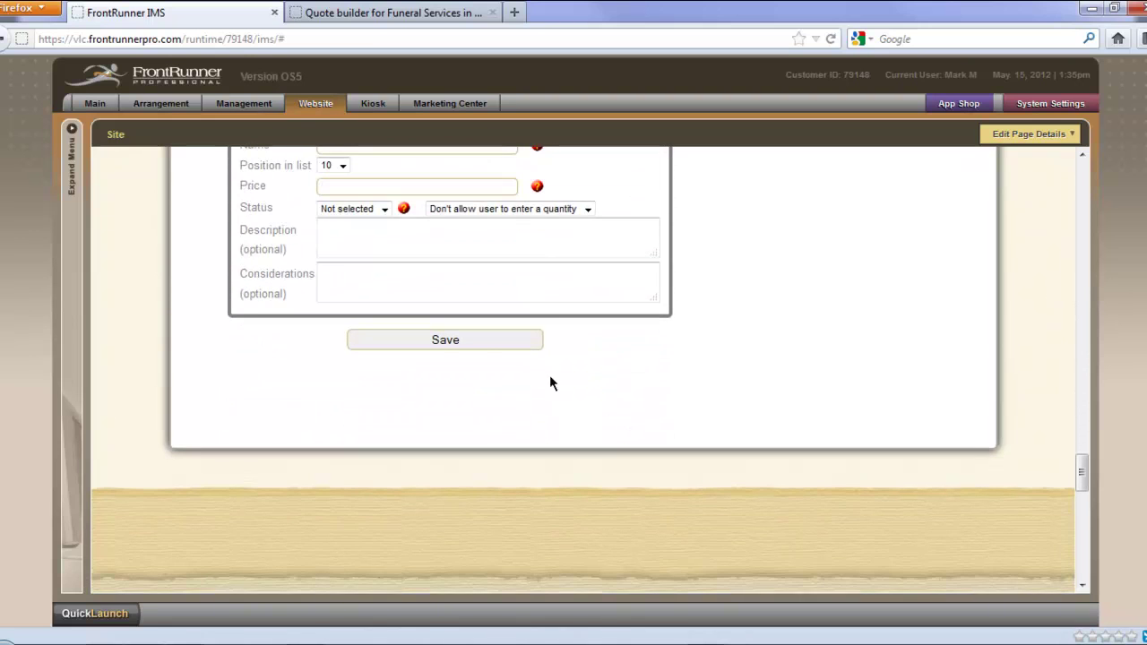
{"action": "left_click", "coordinate": [444, 340]}
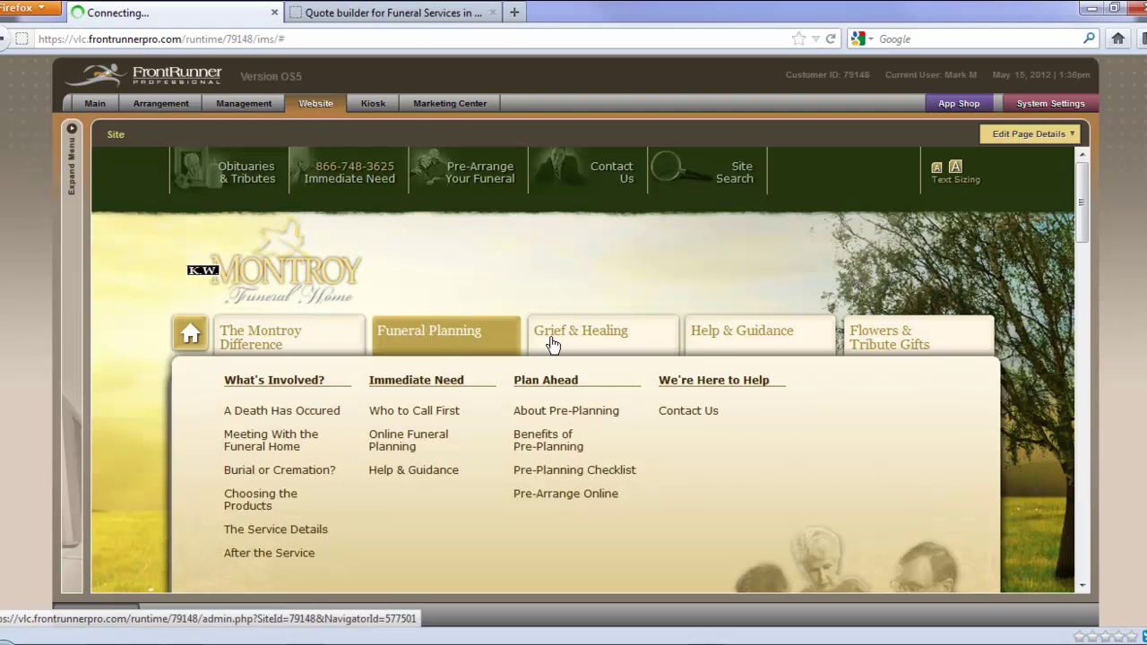
Open the website's Quote Builder page under Funeral Merchandise and review its Professional Service Charges and Facilities sections
{"action": "mouse_move", "coordinate": [742, 331]}
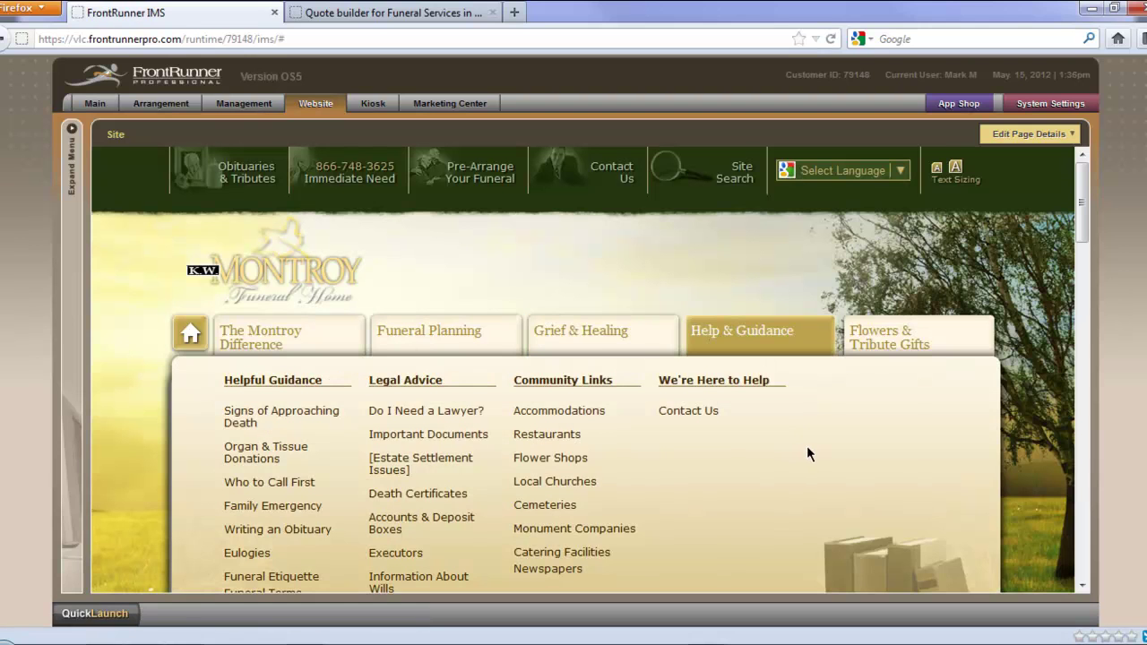
{"action": "scroll", "coordinate": [724, 464], "scroll_direction": "down", "scroll_amount": 2}
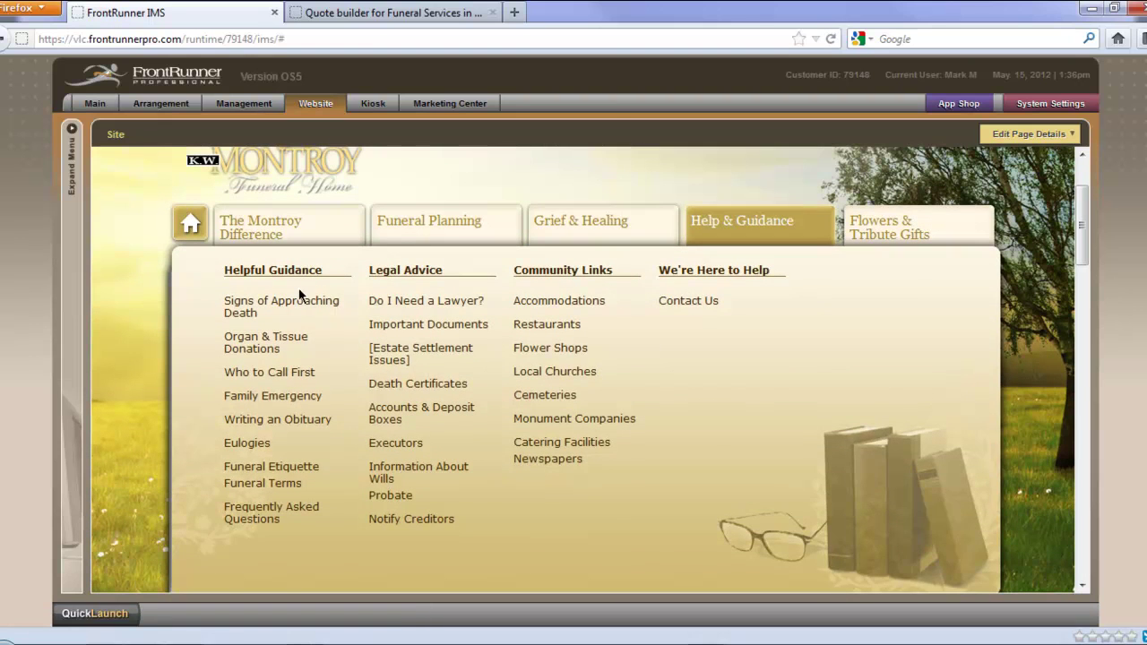
{"action": "mouse_move", "coordinate": [280, 241]}
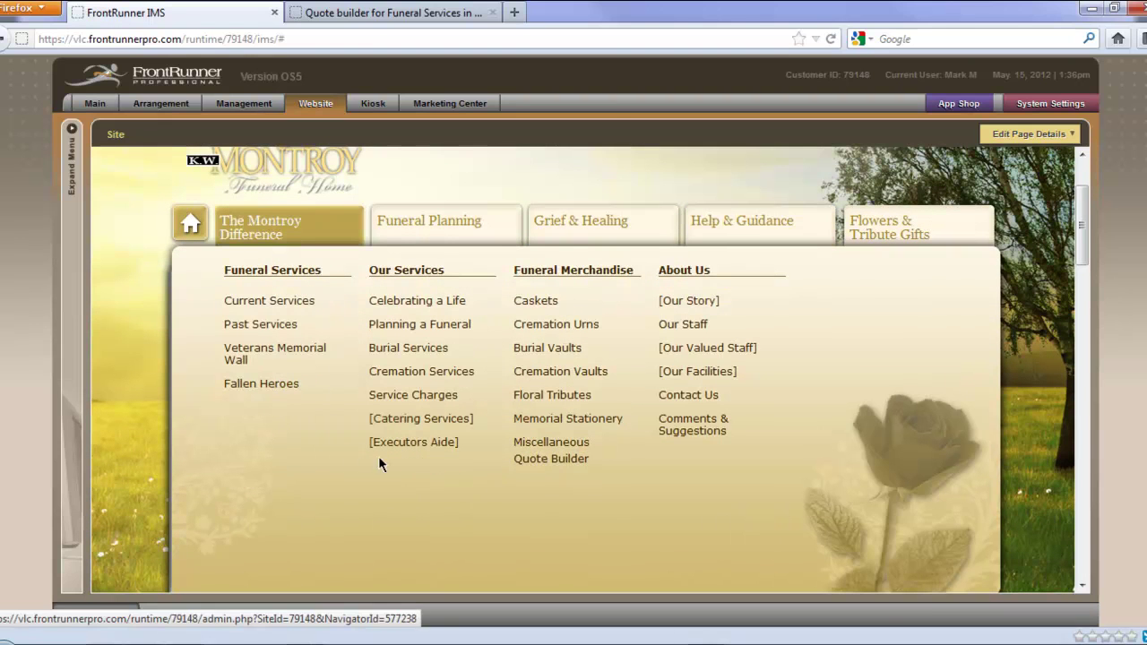
{"action": "left_click", "coordinate": [561, 460]}
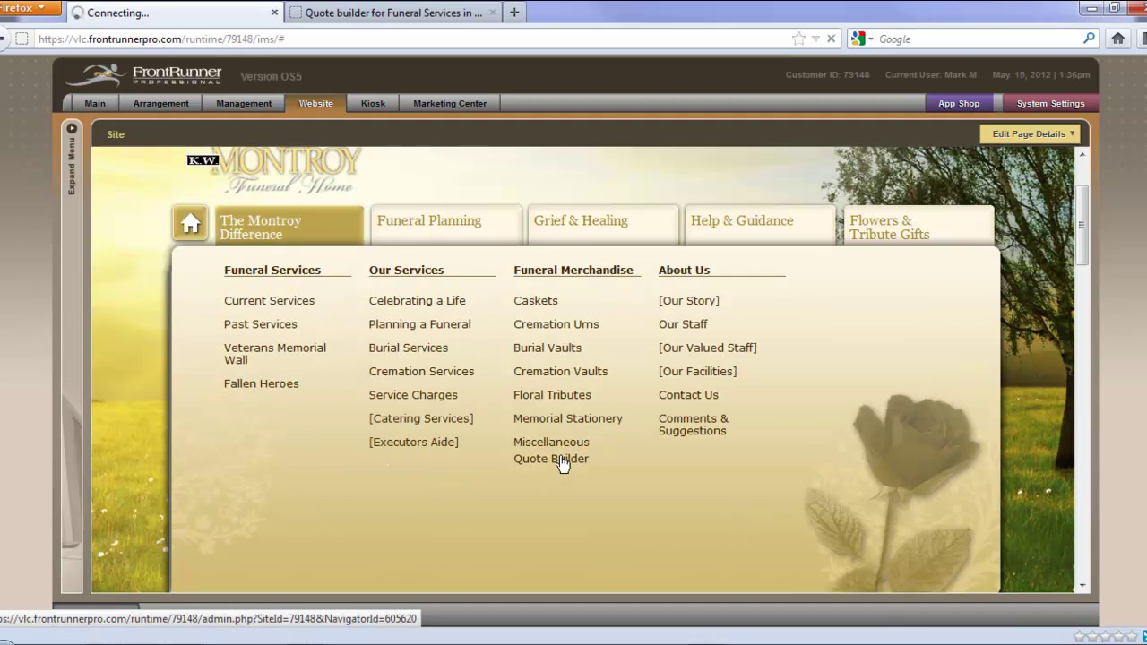
{"action": "scroll", "coordinate": [638, 477], "scroll_direction": "down", "scroll_amount": 3}
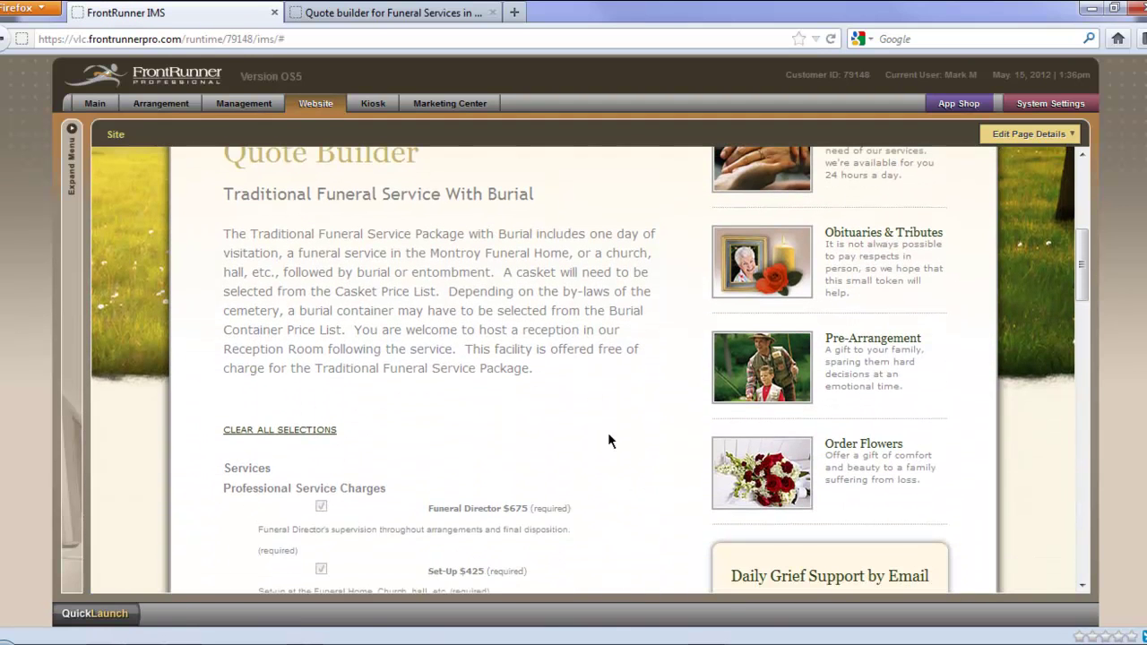
{"action": "scroll", "coordinate": [614, 386], "scroll_direction": "down", "scroll_amount": 1}
{"action": "scroll", "coordinate": [624, 394], "scroll_direction": "down", "scroll_amount": 3}
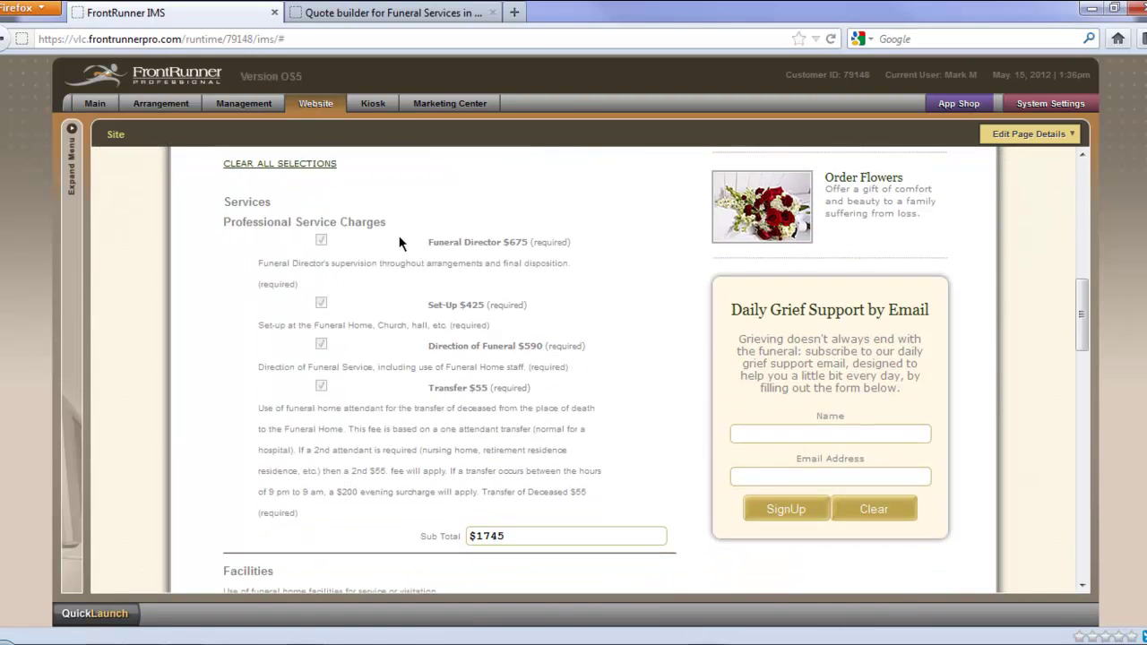
{"action": "scroll", "coordinate": [640, 295], "scroll_direction": "down", "scroll_amount": 1}
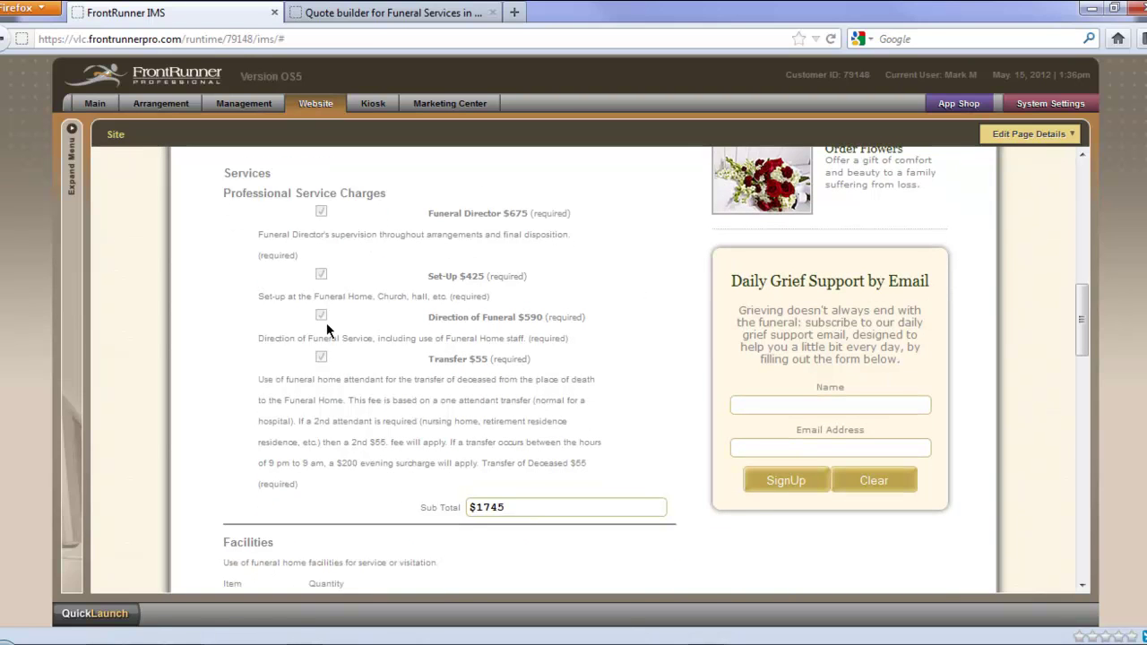
{"action": "scroll", "coordinate": [665, 367], "scroll_direction": "down", "scroll_amount": 5}
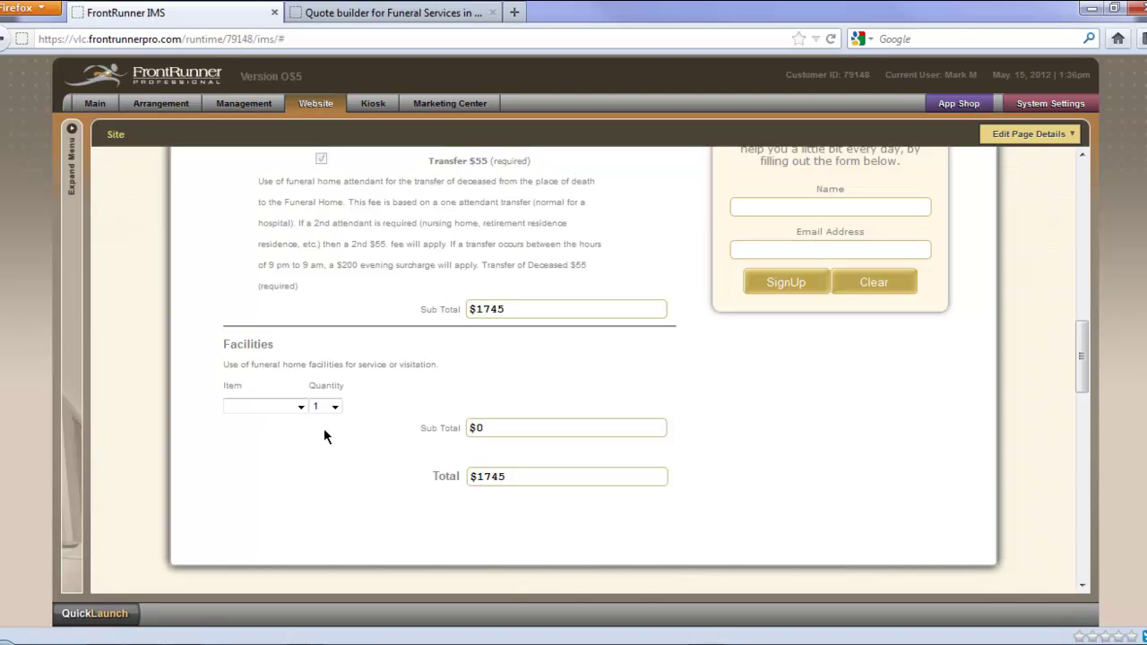
Test the quote calculation by choosing the Service $400 item in the Facilities section
{"action": "left_click", "coordinate": [288, 408]}
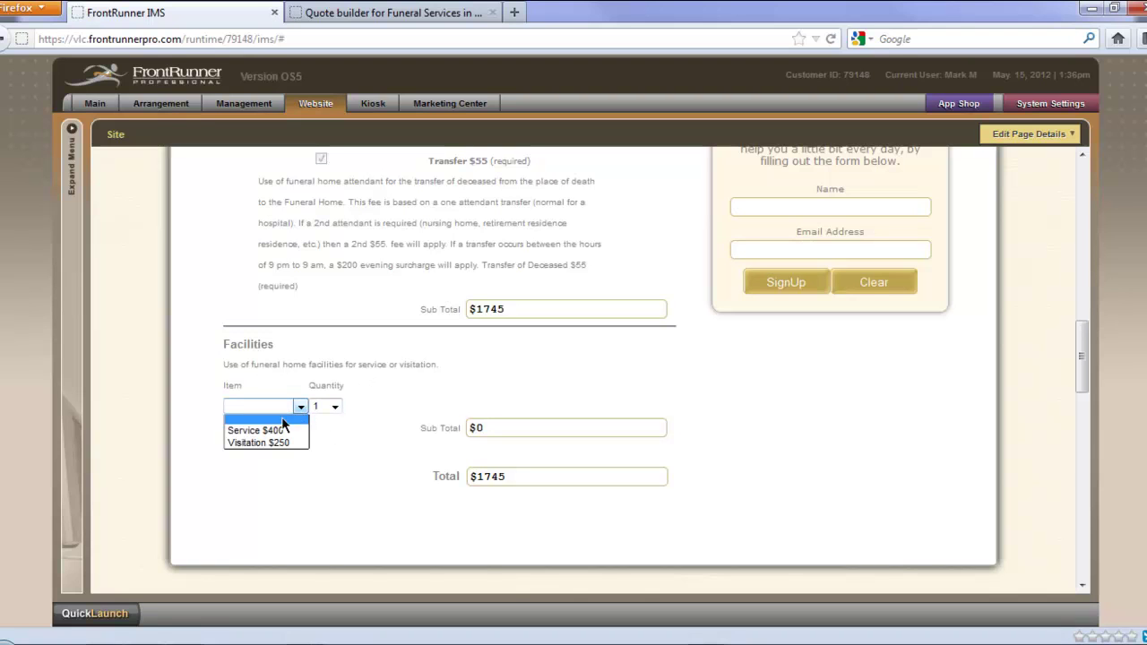
{"action": "left_click", "coordinate": [286, 433]}
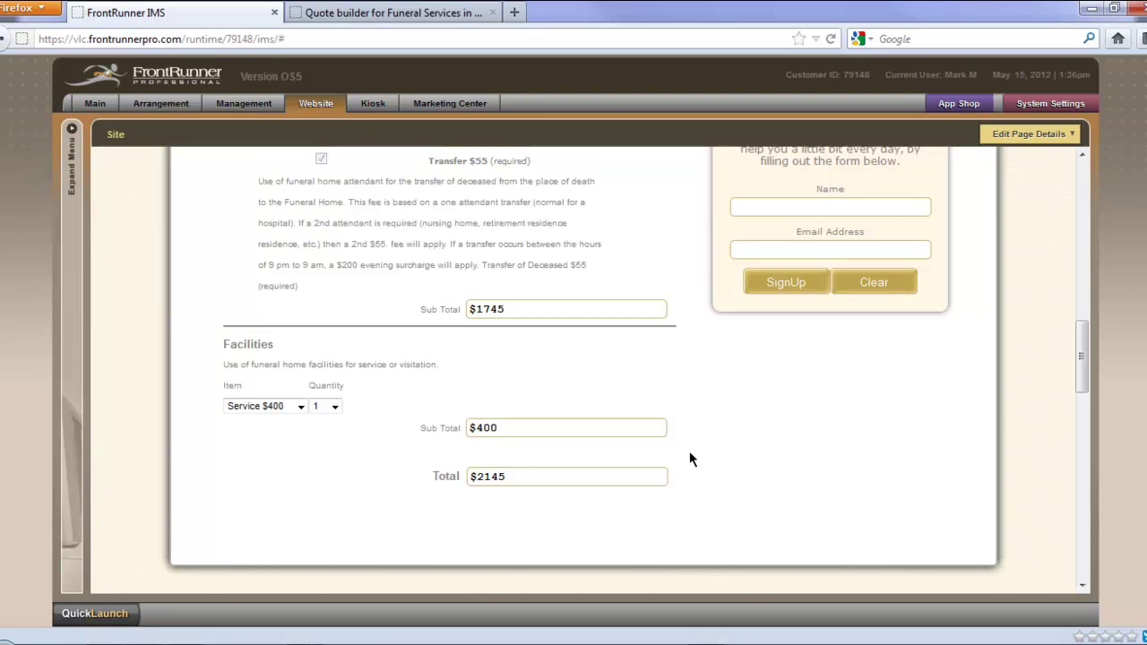
{"action": "scroll", "coordinate": [689, 451], "scroll_direction": "down", "scroll_amount": 1}
{"action": "scroll", "coordinate": [699, 388], "scroll_direction": "up", "scroll_amount": 1}
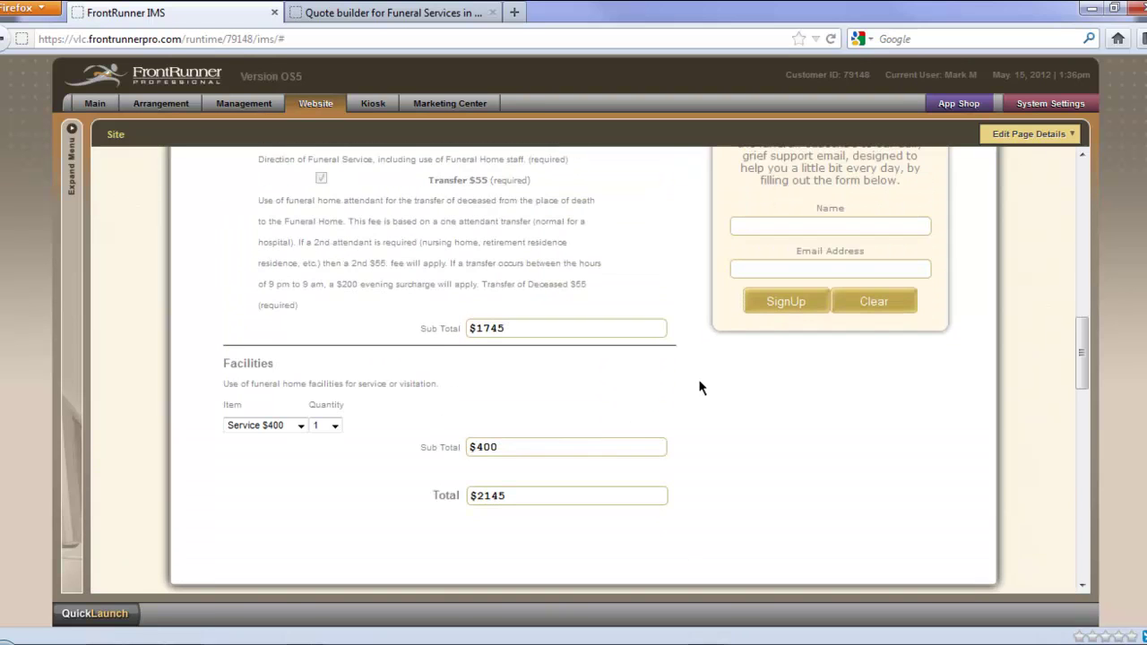
Reorder the Quote Builder sections so that Professional Service Charges comes first, Facilities second and Untitled last, and submit the order
{"action": "scroll", "coordinate": [700, 387], "scroll_direction": "up", "scroll_amount": 5}
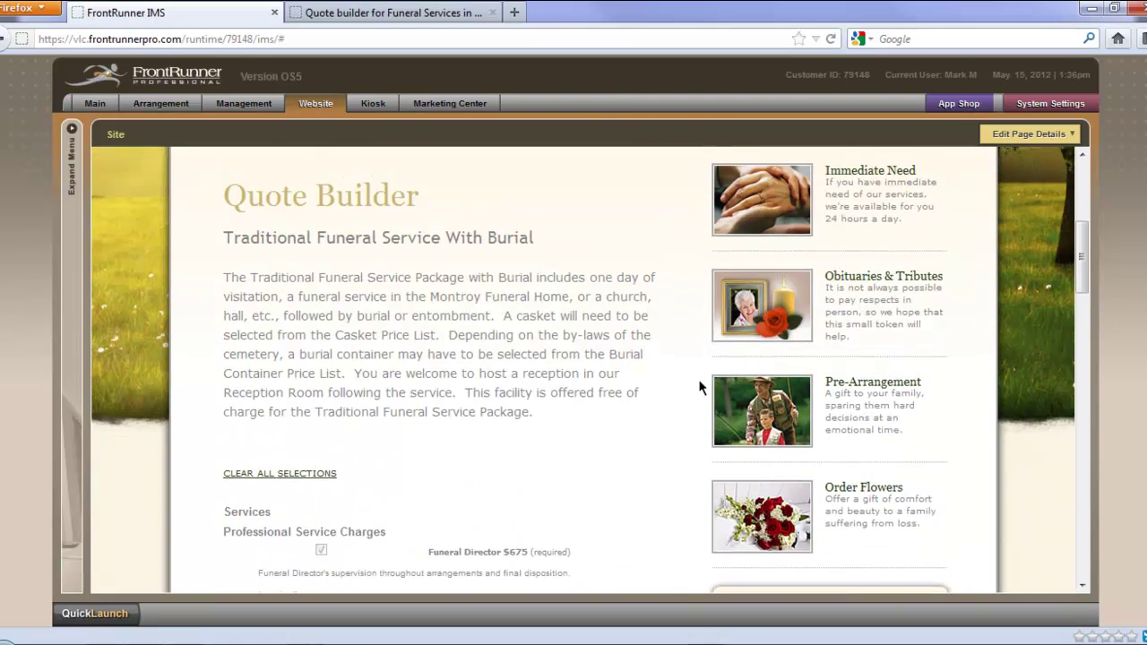
{"action": "scroll", "coordinate": [694, 383], "scroll_direction": "up", "scroll_amount": 4}
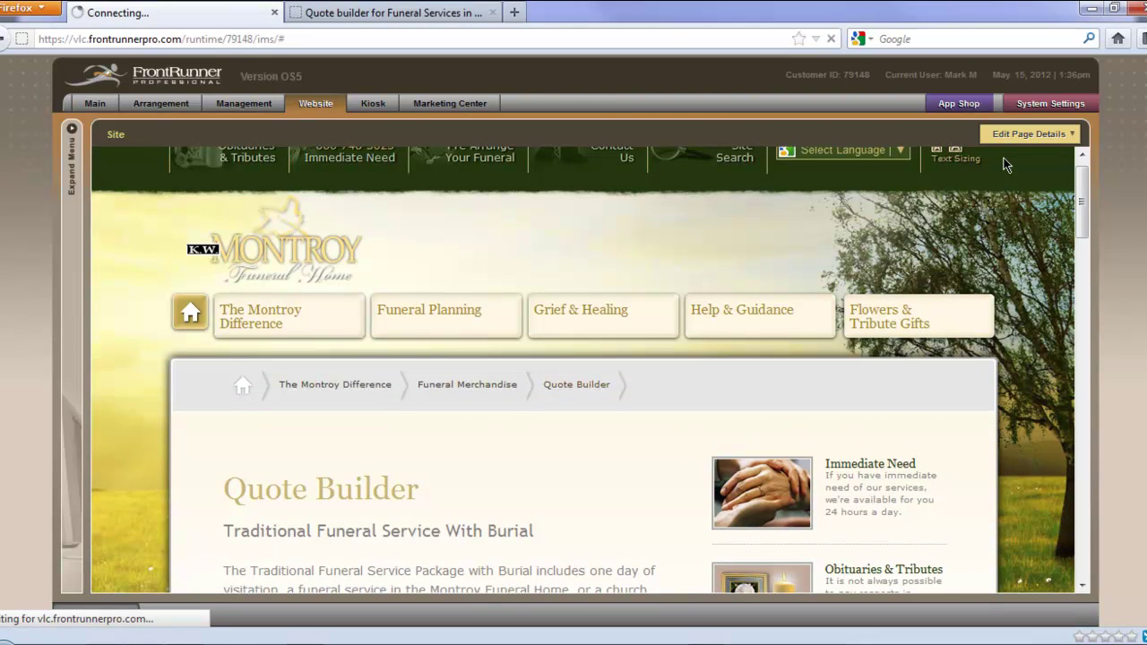
{"action": "scroll", "coordinate": [1028, 338], "scroll_direction": "down", "scroll_amount": 5}
{"action": "scroll", "coordinate": [1028, 344], "scroll_direction": "down", "scroll_amount": 4}
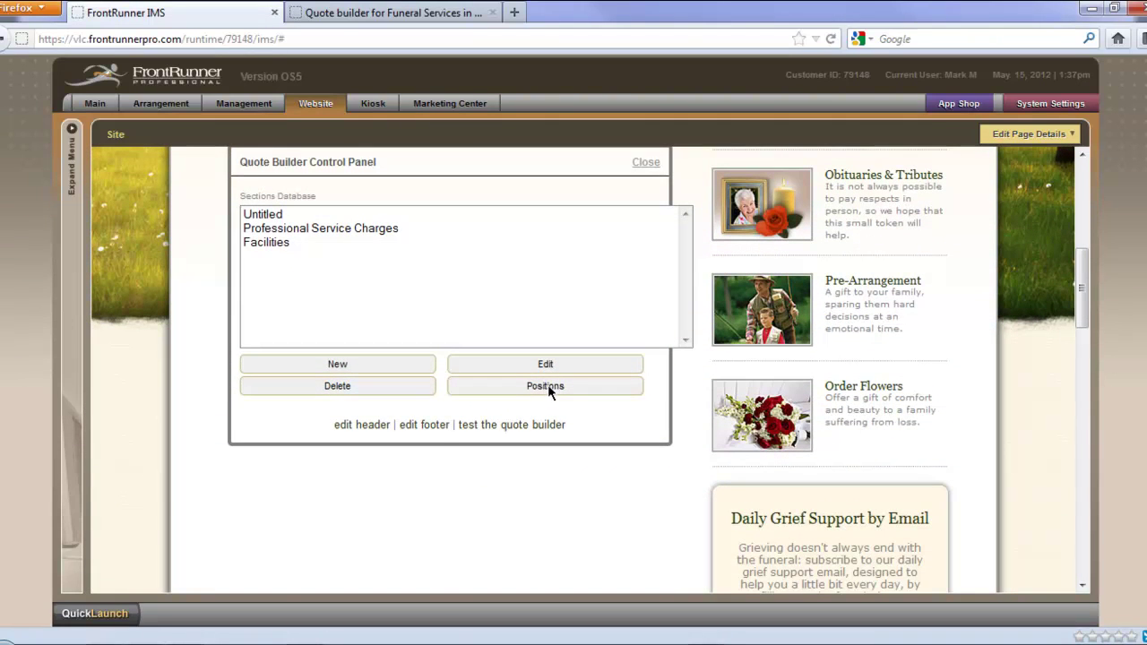
{"action": "left_click", "coordinate": [547, 385]}
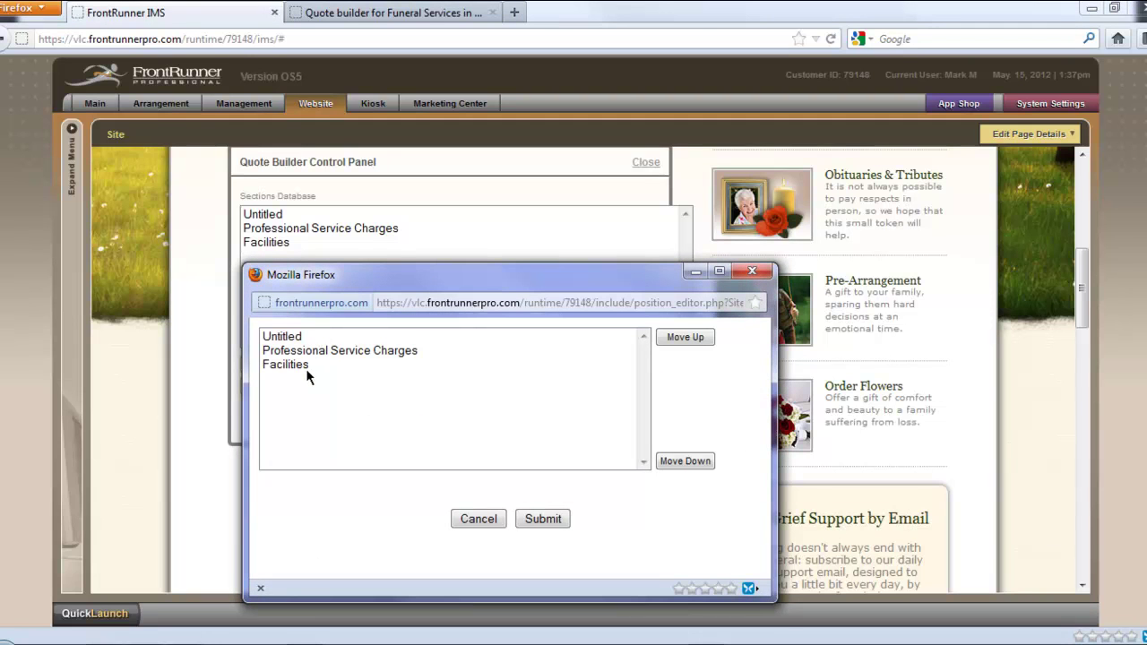
{"action": "left_click", "coordinate": [318, 348]}
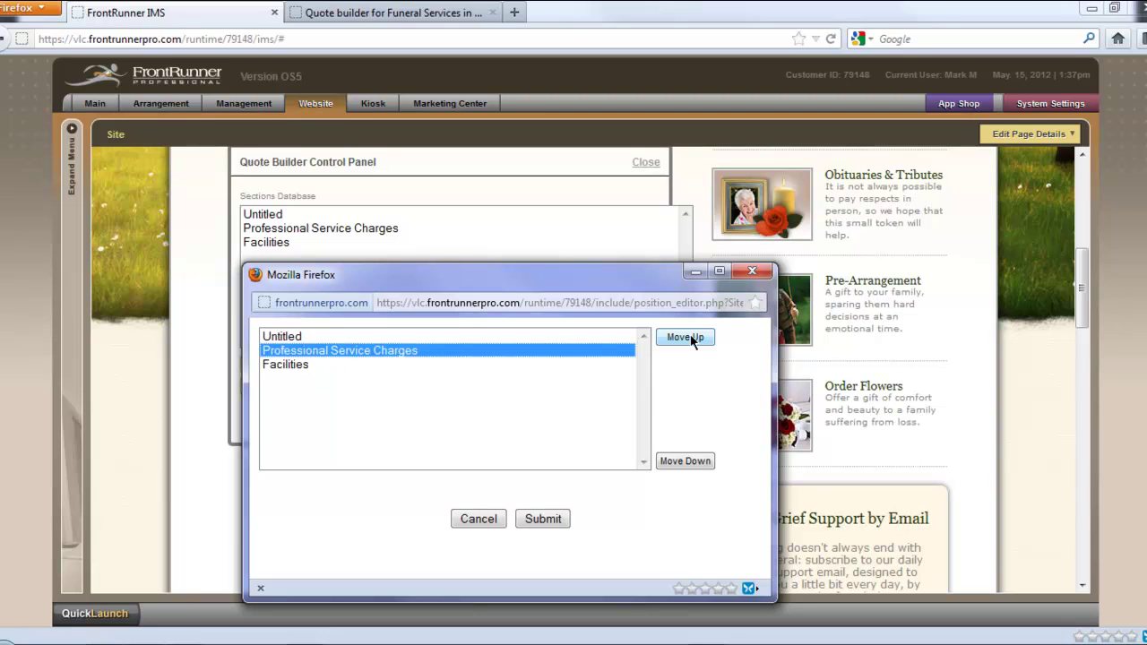
{"action": "left_click", "coordinate": [689, 336]}
{"action": "left_click", "coordinate": [293, 365]}
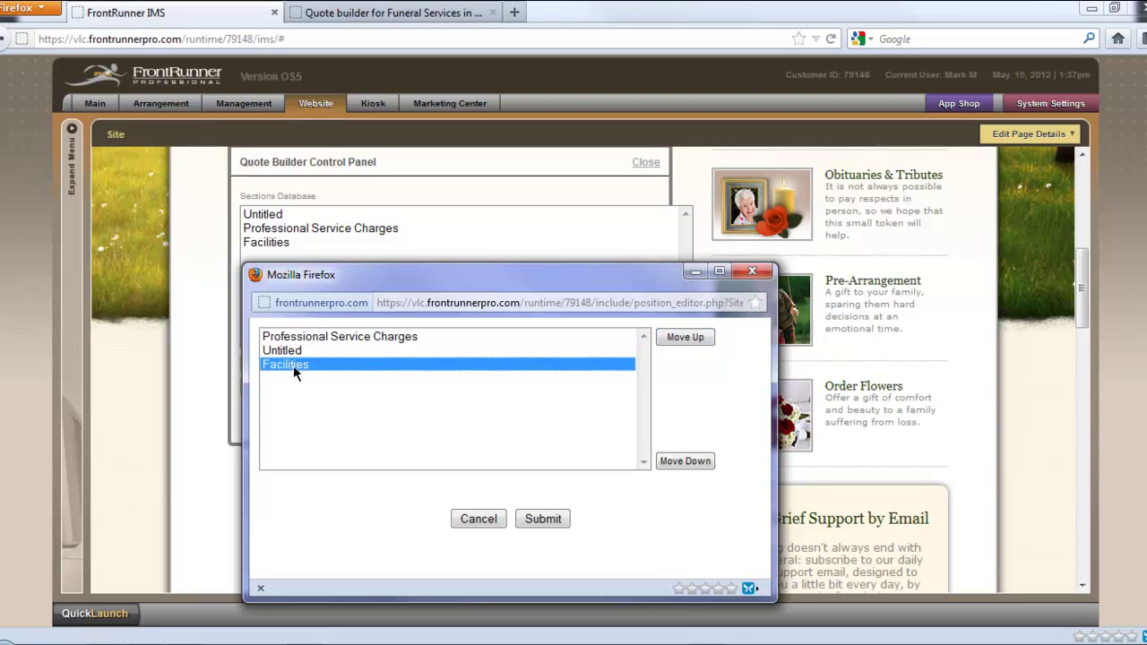
{"action": "left_click", "coordinate": [676, 339]}
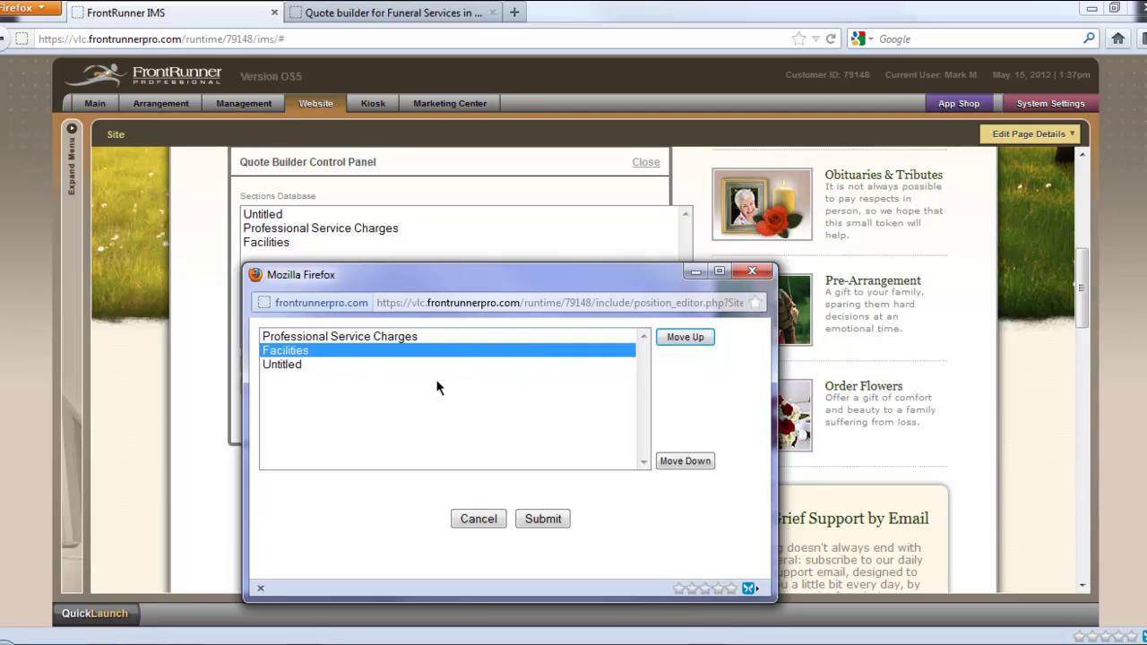
{"action": "left_click", "coordinate": [543, 520]}
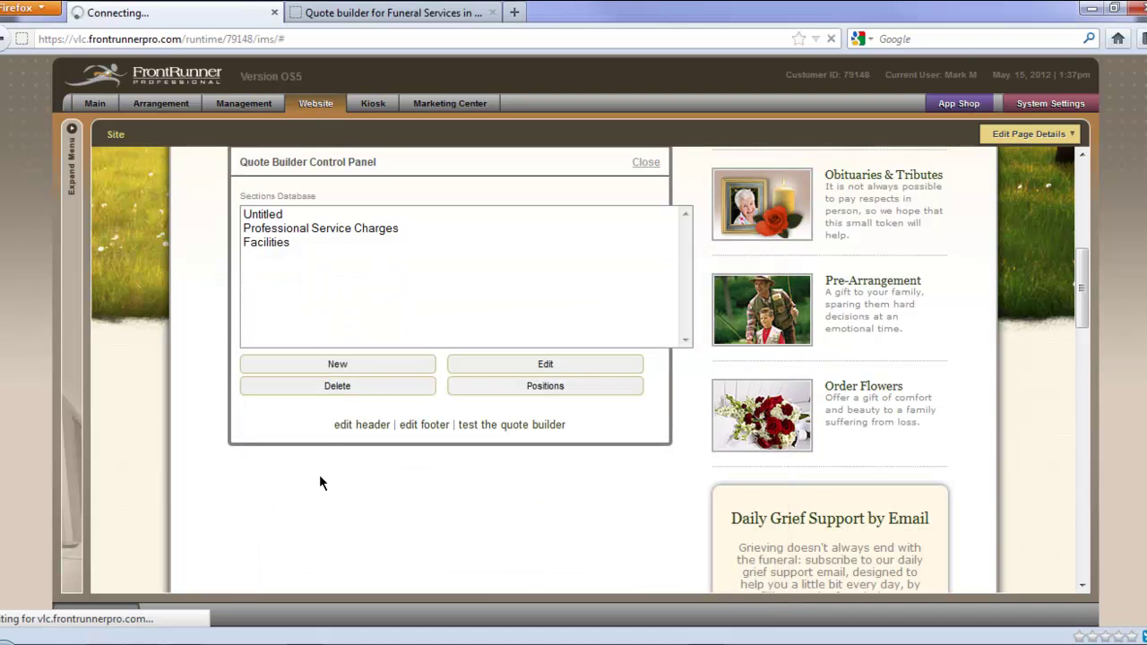
Delete the Untitled section from the Quote Builder's sections database
{"action": "left_click", "coordinate": [266, 215]}
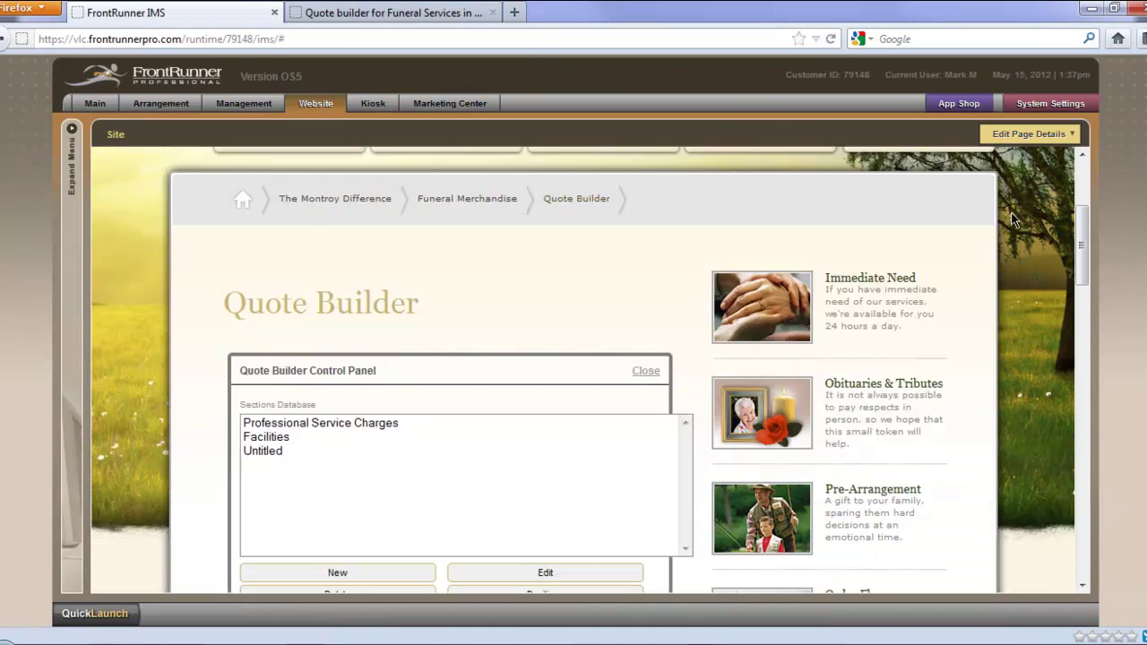
{"action": "scroll", "coordinate": [961, 330], "scroll_direction": "down", "scroll_amount": 4}
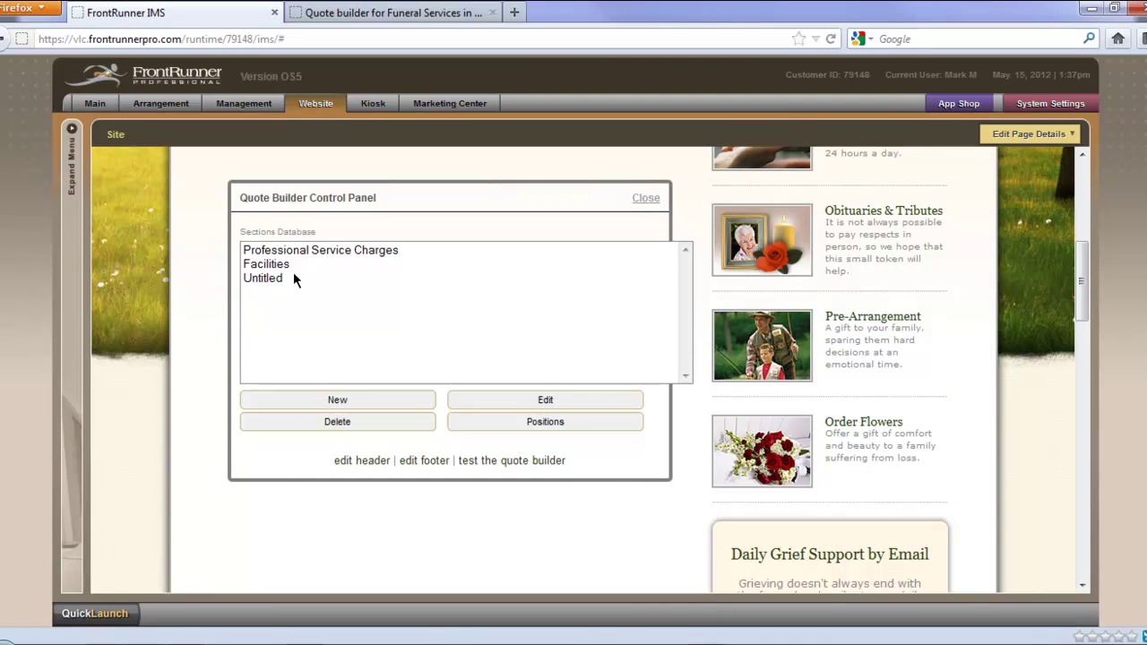
{"action": "left_click", "coordinate": [293, 278]}
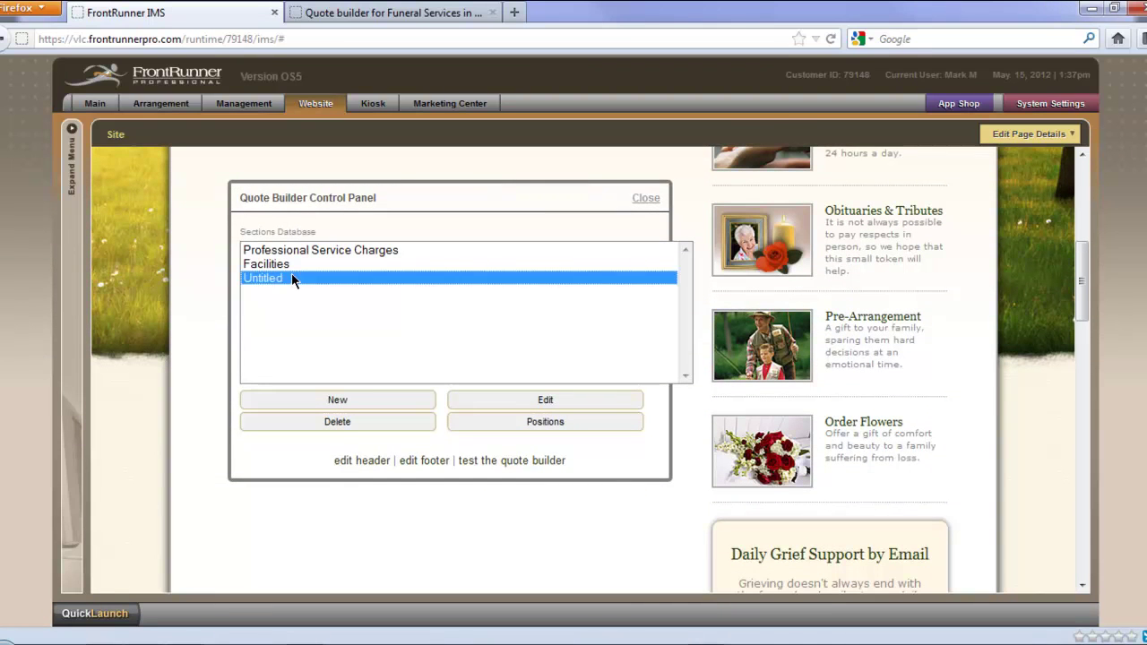
{"action": "left_click", "coordinate": [338, 424]}
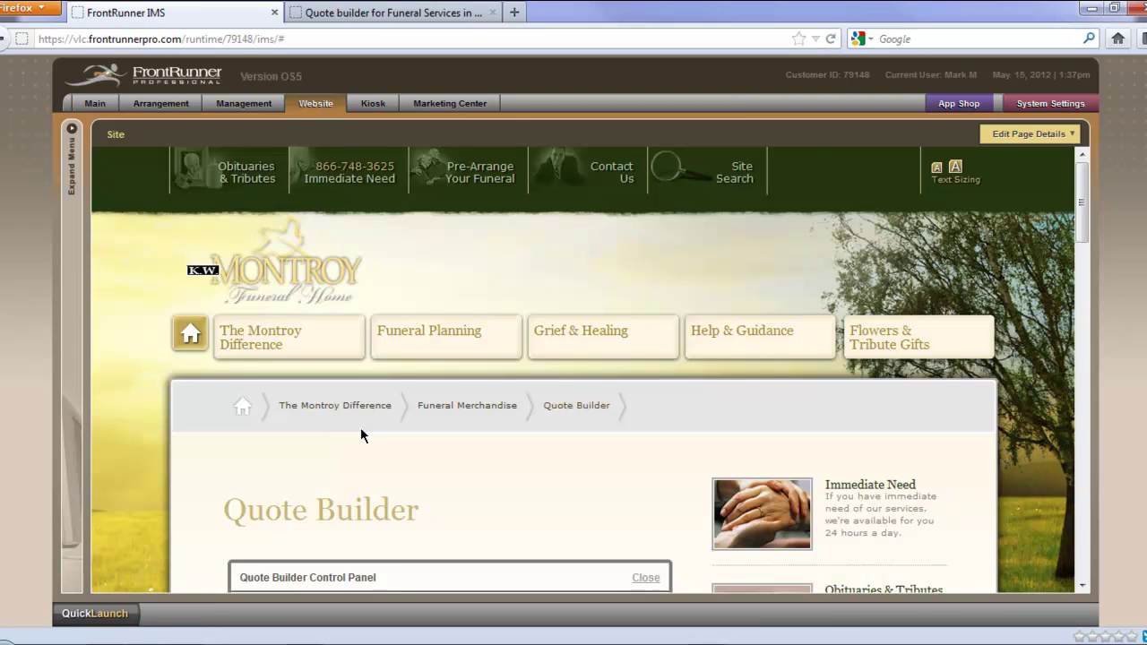
Open the Quote Builder's header text, "Traditional Funeral Service With Burial", in the editor and save it
{"action": "scroll", "coordinate": [323, 443], "scroll_direction": "down", "scroll_amount": 5}
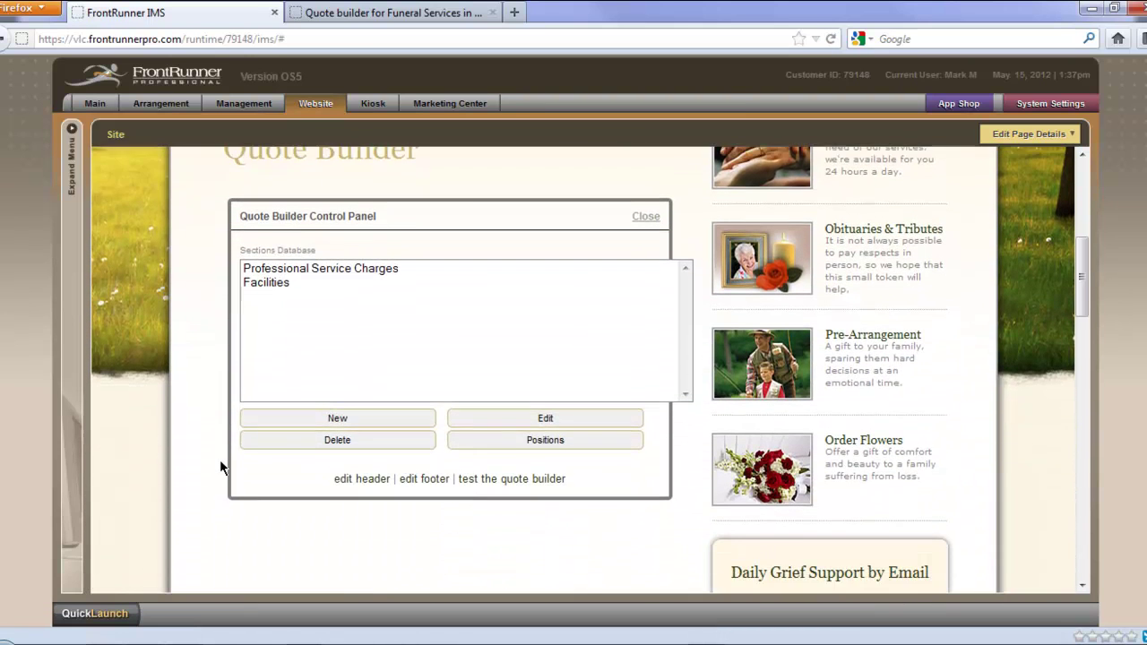
{"action": "scroll", "coordinate": [220, 464], "scroll_direction": "down", "scroll_amount": 2}
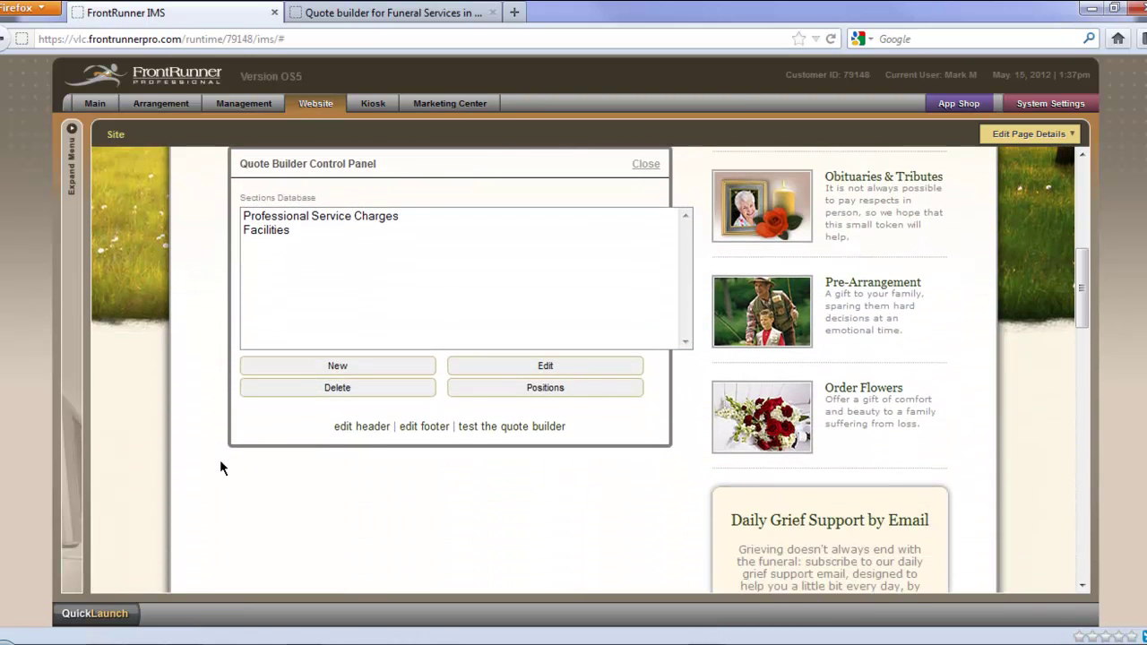
{"action": "left_click", "coordinate": [363, 427]}
{"action": "scroll", "coordinate": [208, 461], "scroll_direction": "down", "scroll_amount": 6}
{"action": "left_click", "coordinate": [359, 402]}
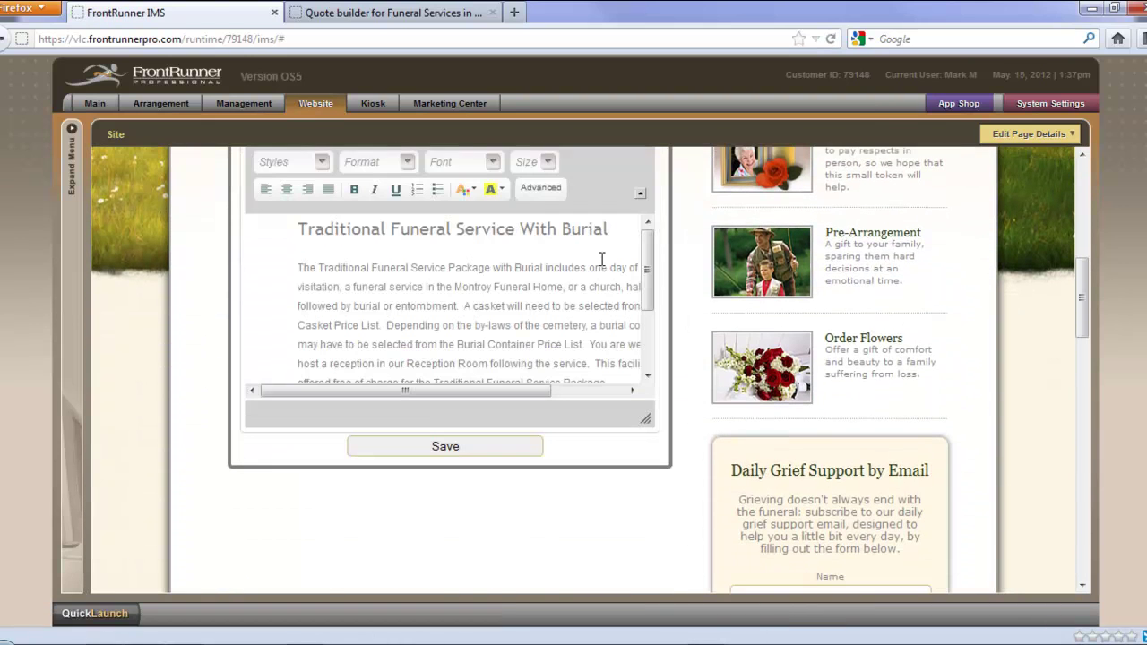
{"action": "left_click", "coordinate": [446, 451]}
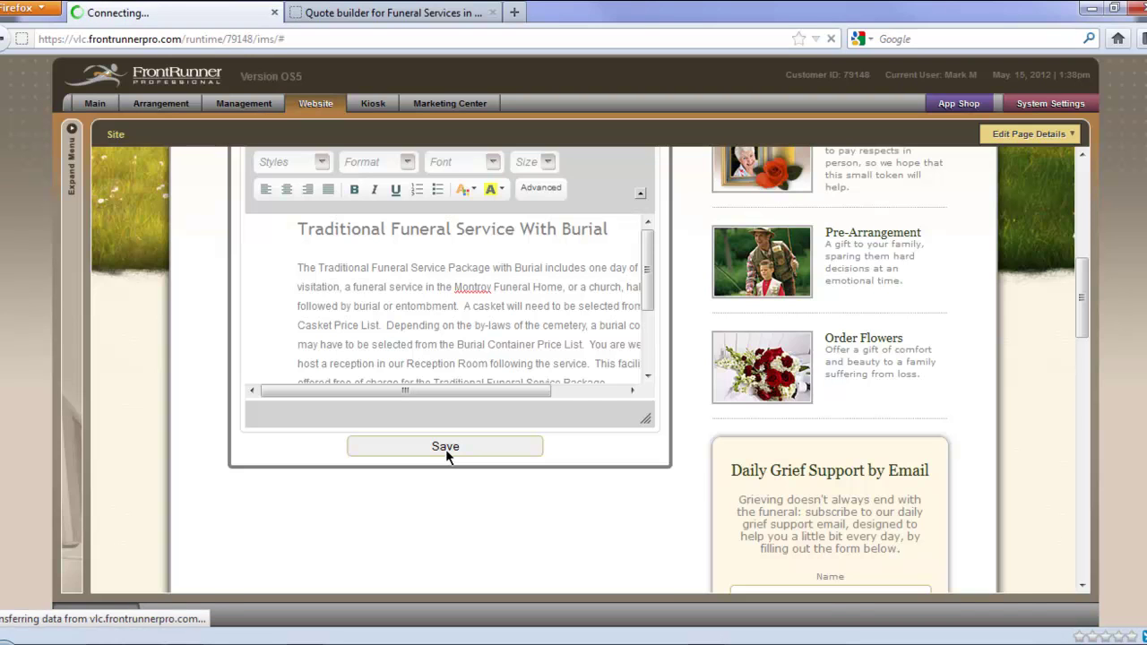
Switch the Quote Builder from its control panel to the public page and review the header text and the priced sections
{"action": "scroll", "coordinate": [636, 467], "scroll_direction": "down", "scroll_amount": 5}
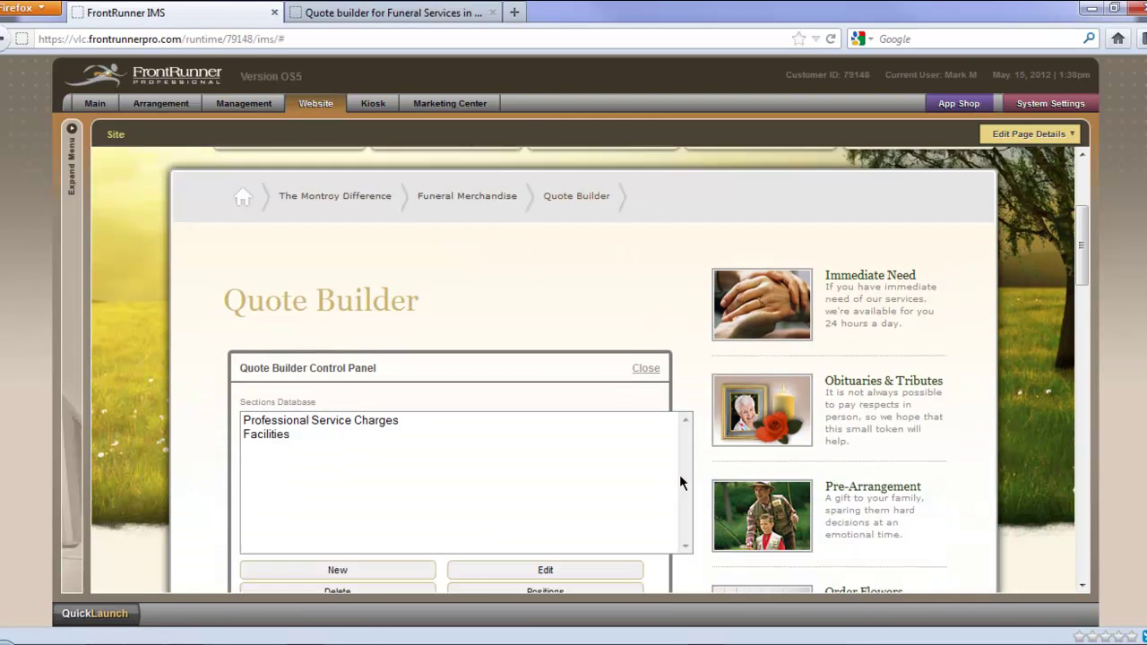
{"action": "scroll", "coordinate": [691, 477], "scroll_direction": "down", "scroll_amount": 2}
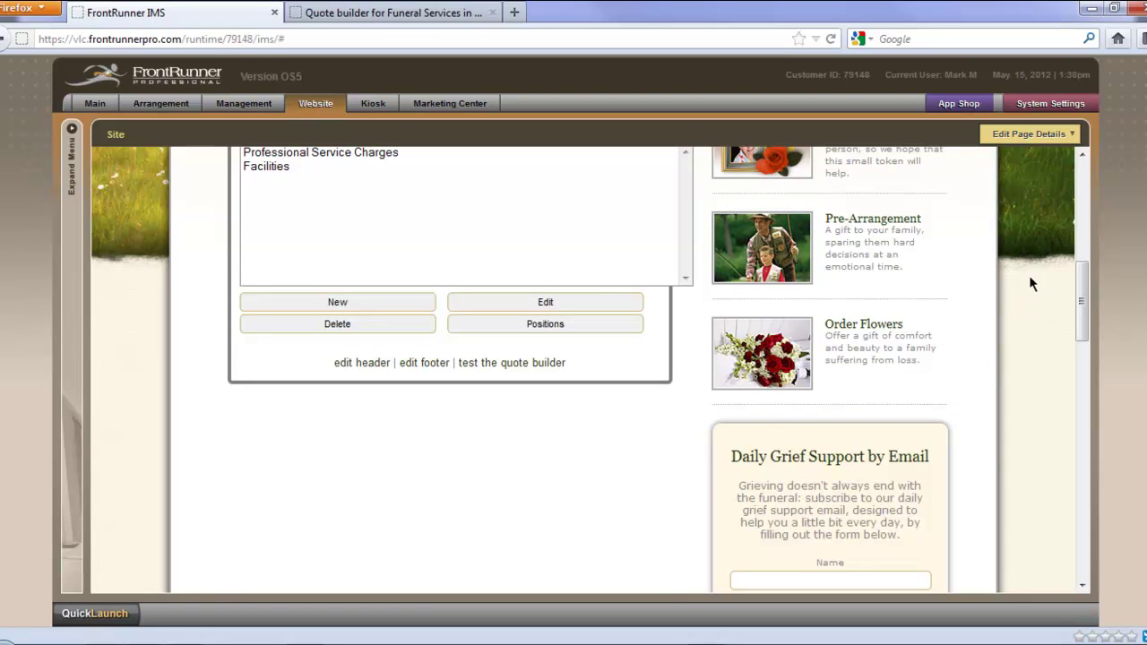
{"action": "left_click", "coordinate": [1039, 136]}
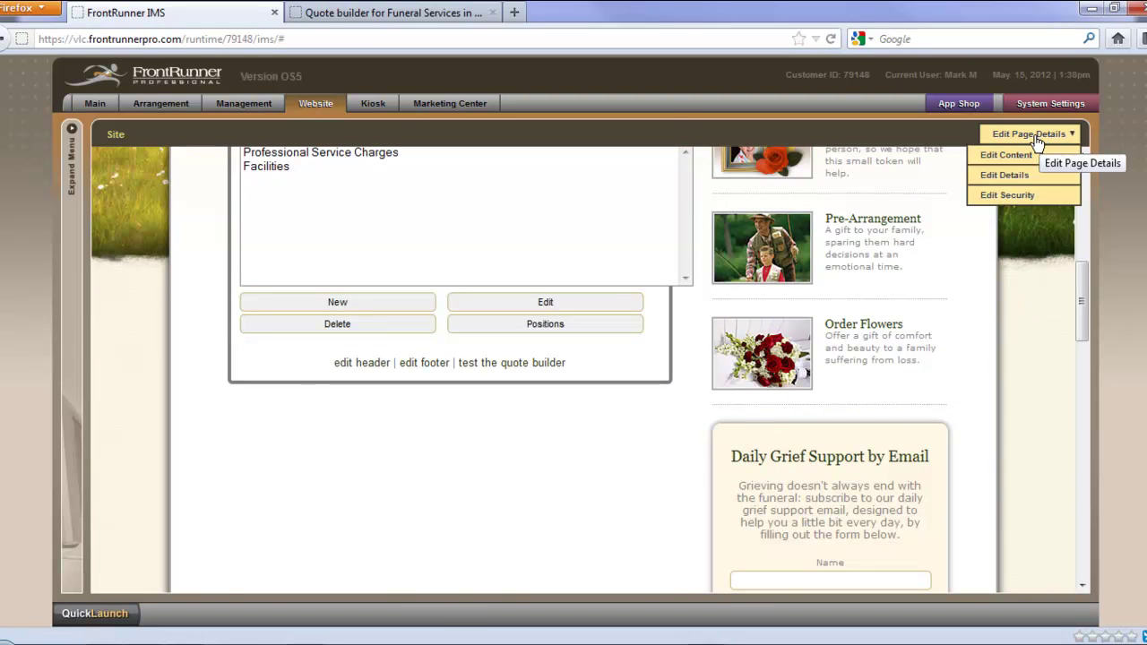
{"action": "left_click", "coordinate": [1005, 154]}
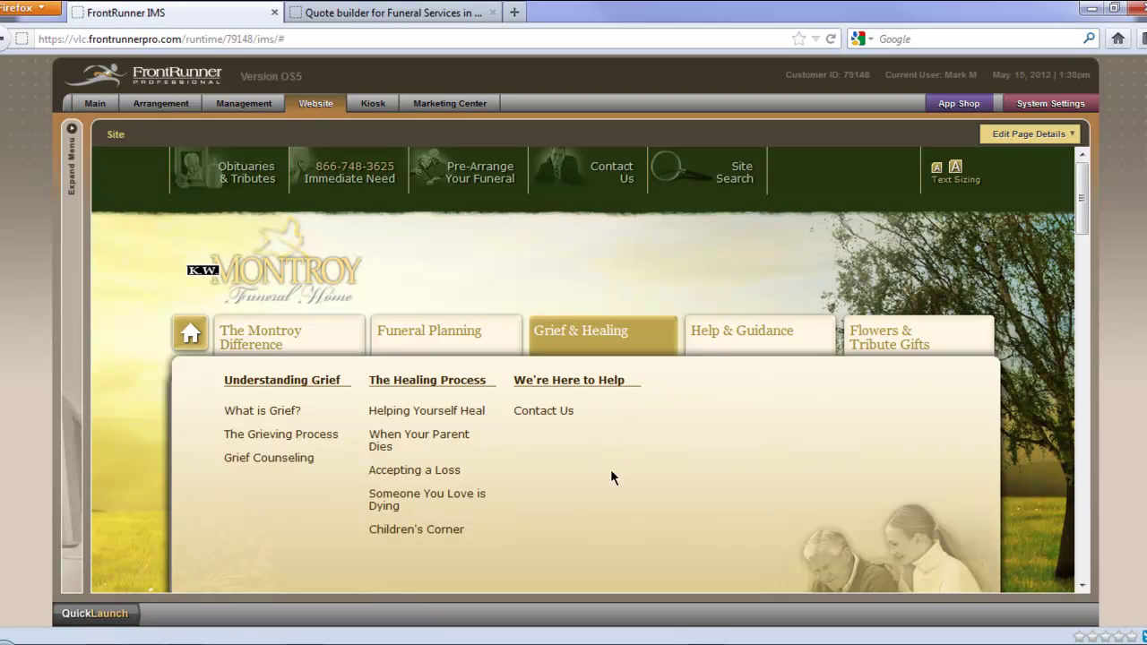
{"action": "scroll", "coordinate": [615, 447], "scroll_direction": "down", "scroll_amount": 5}
{"action": "scroll", "coordinate": [616, 451], "scroll_direction": "down", "scroll_amount": 5}
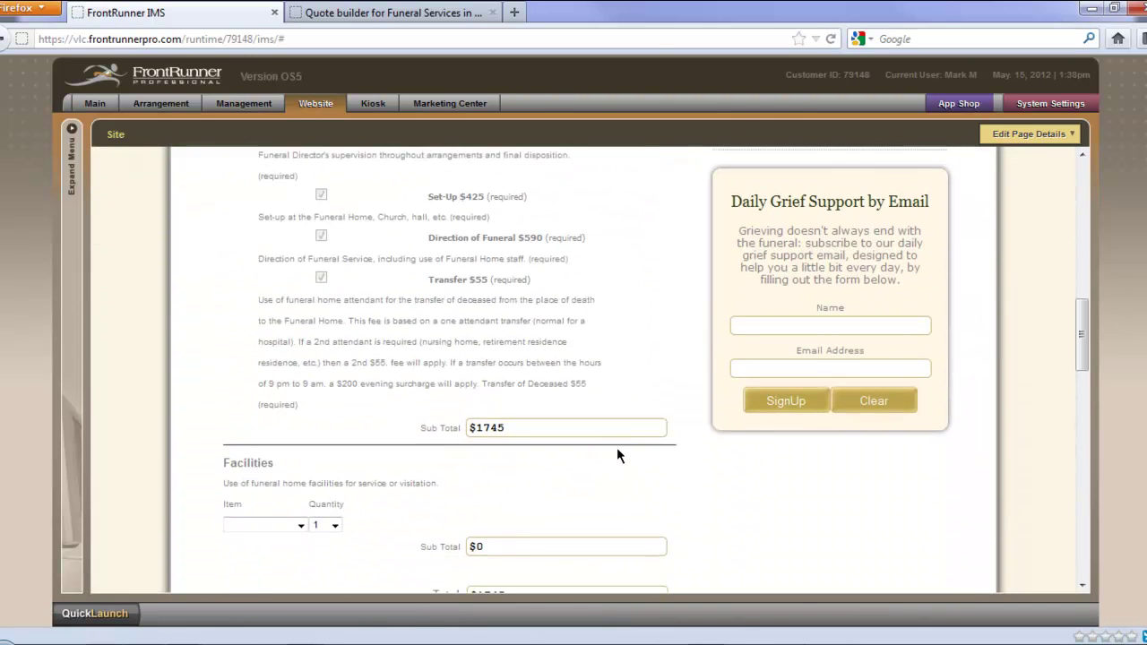
{"action": "scroll", "coordinate": [616, 449], "scroll_direction": "up", "scroll_amount": 5}
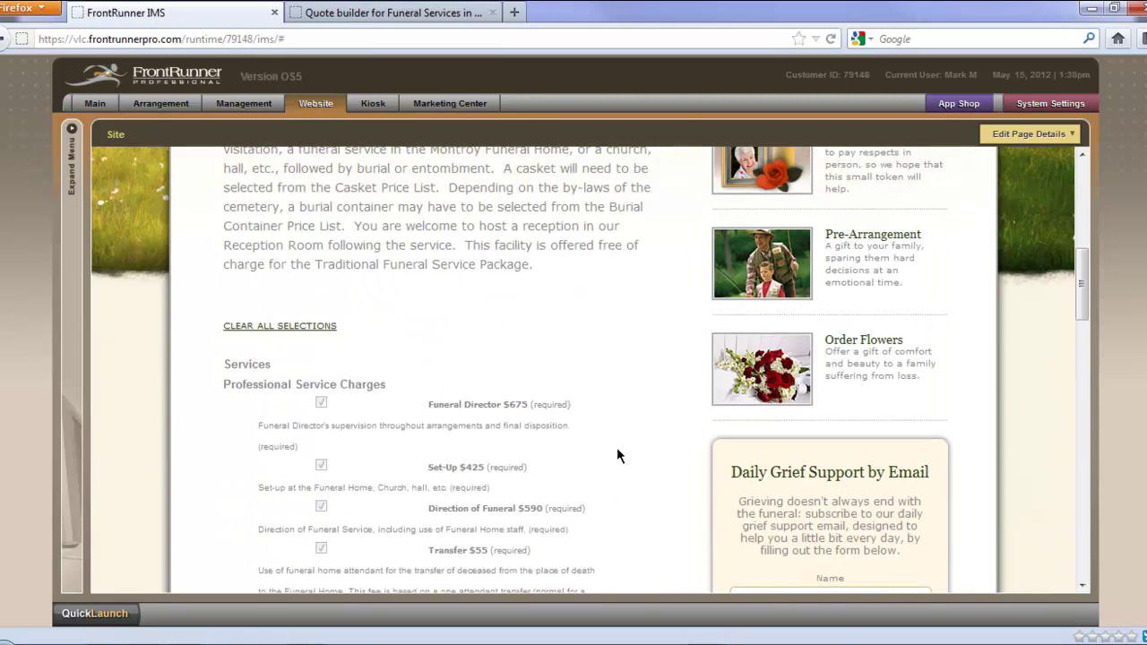
{"action": "scroll", "coordinate": [617, 456], "scroll_direction": "up", "scroll_amount": 1}
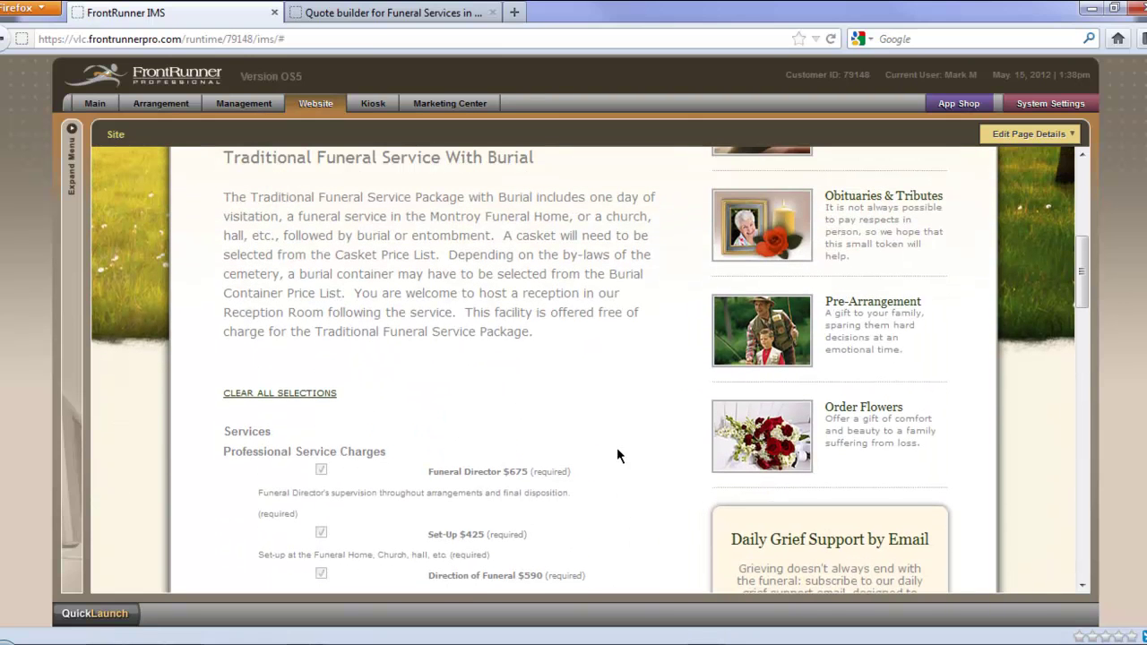